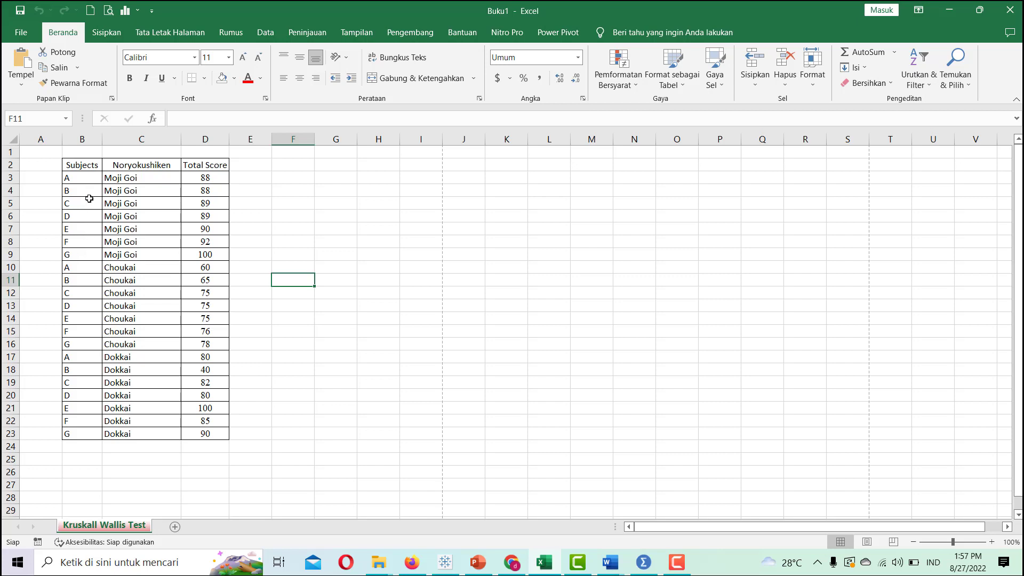
Fill the Moji Goi rows of the score table, B3:D9, with the standard orange colour
left_click_drag(91, 181, 196, 251)
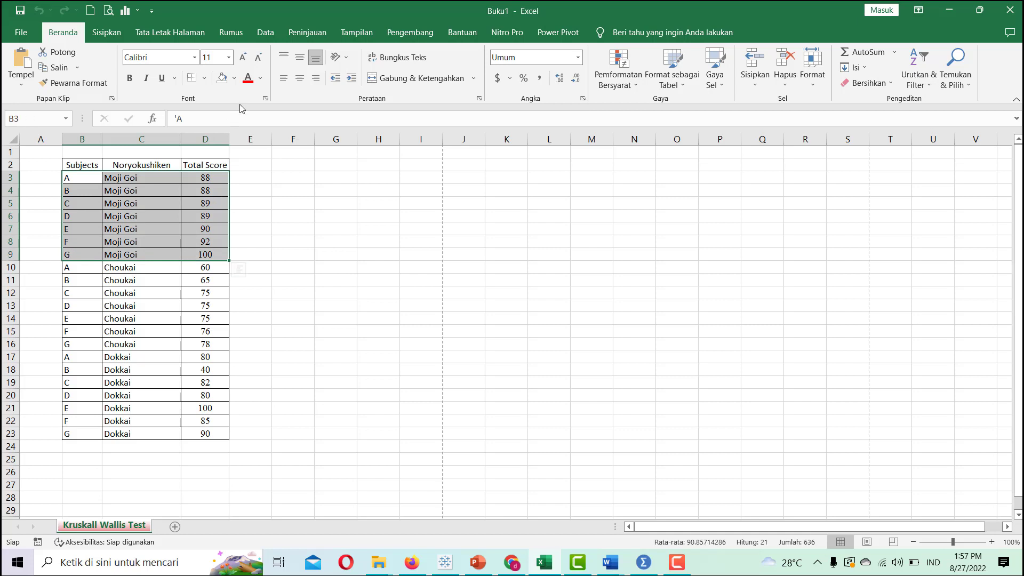
left_click(235, 86)
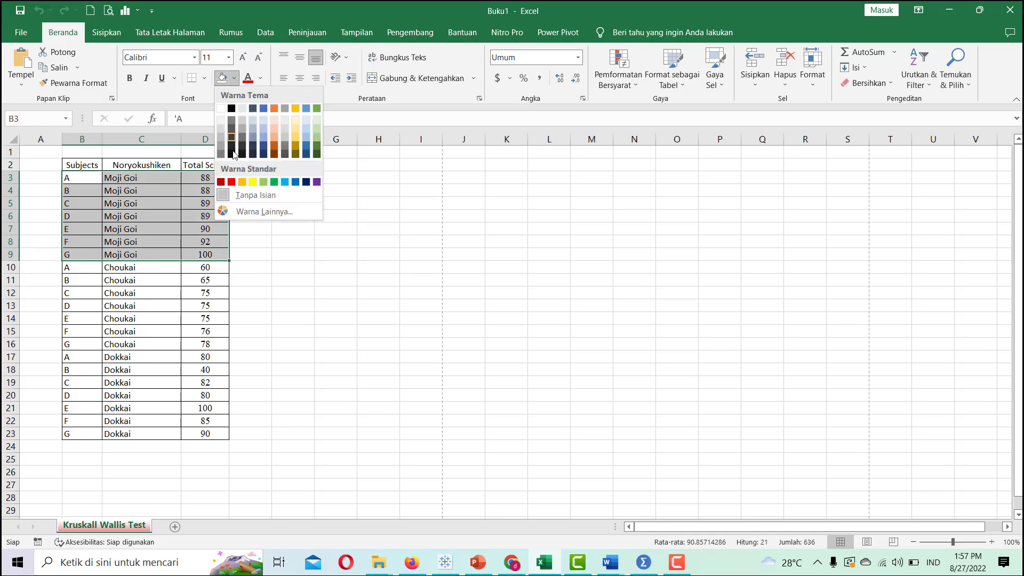
left_click(243, 183)
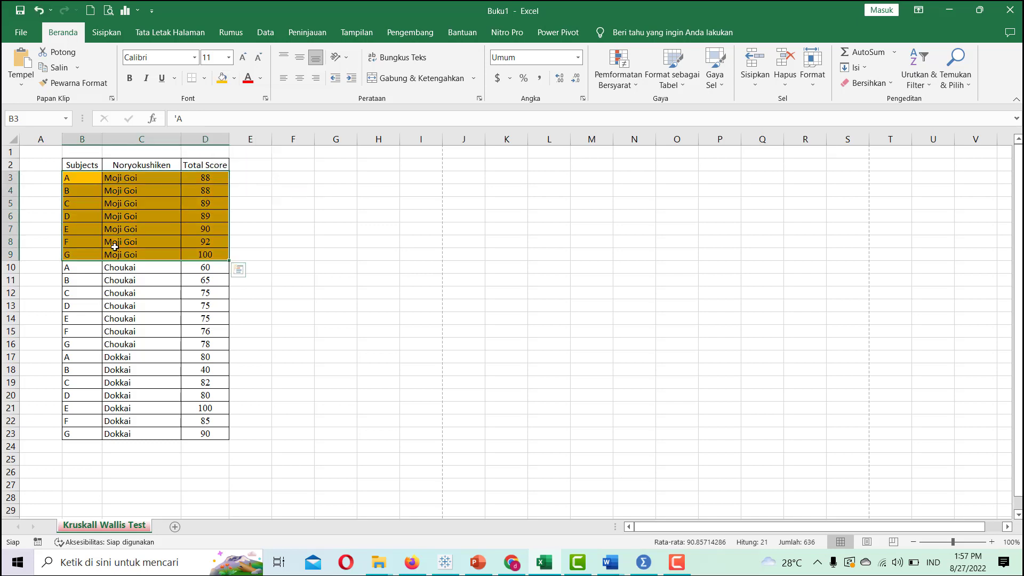
Fill the Dokkai rows of the score table, B17:D23, with the standard light green colour
left_click(92, 267)
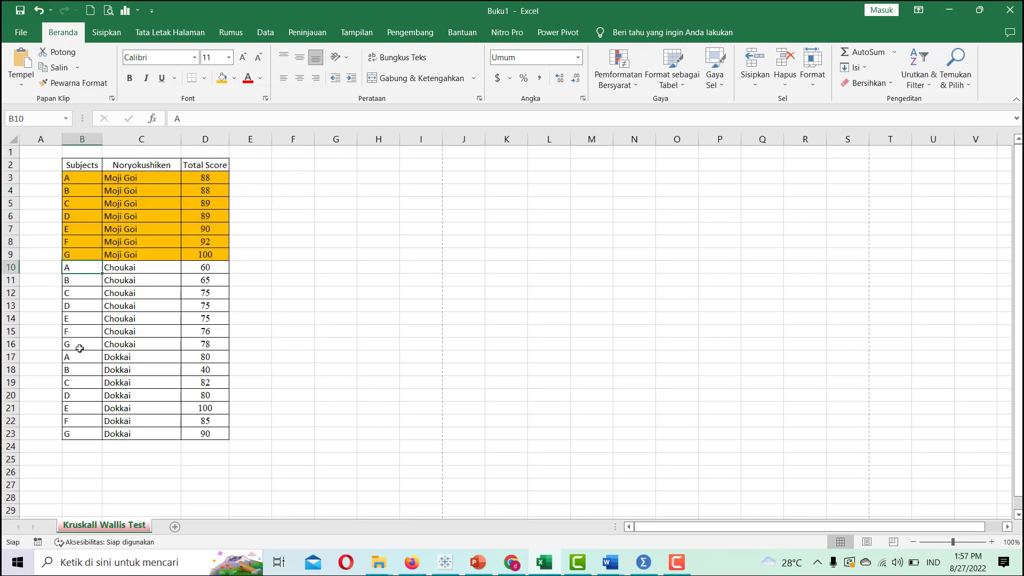
left_click_drag(80, 356, 200, 431)
left_click(238, 79)
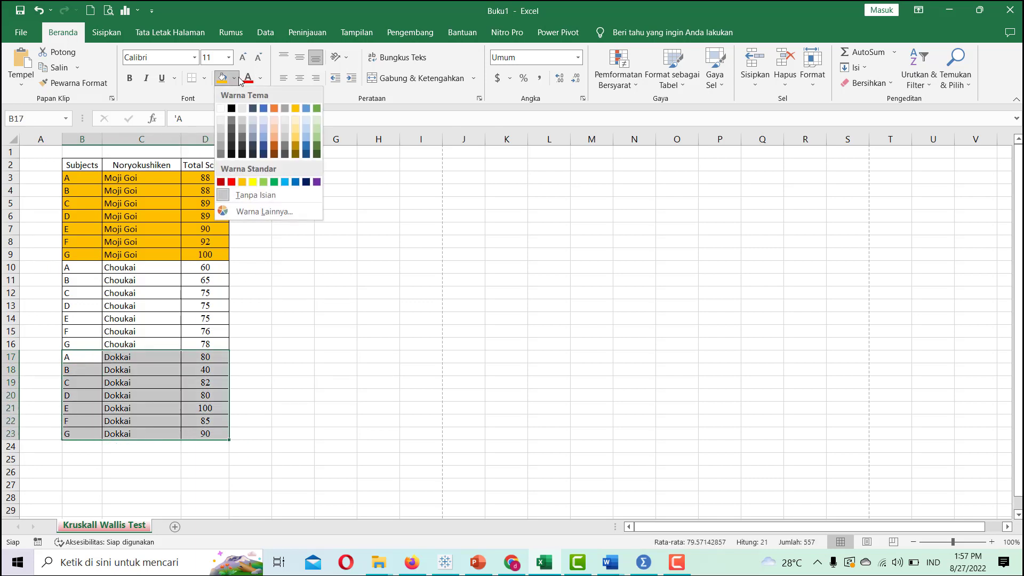
left_click(263, 182)
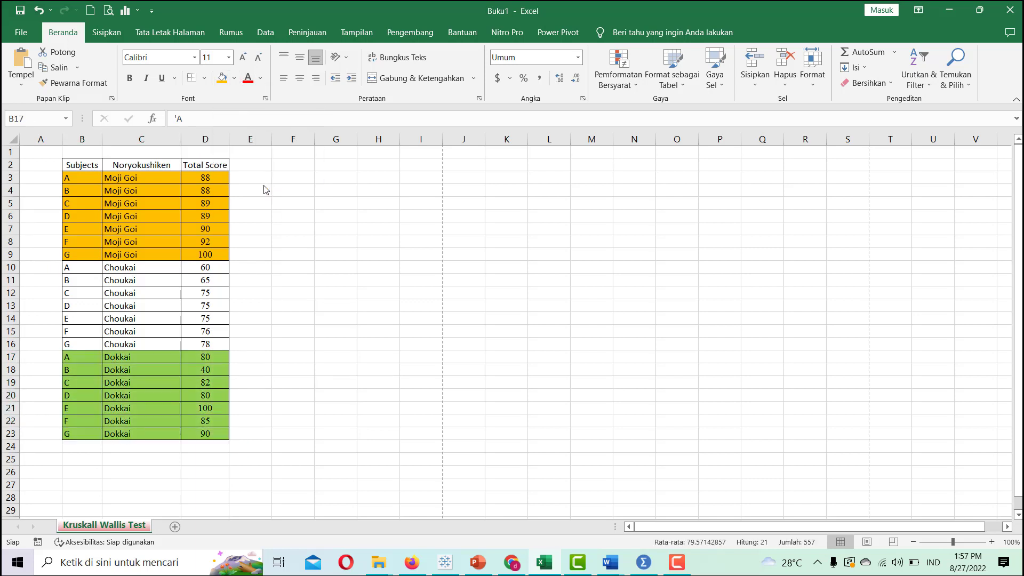
left_click(299, 262)
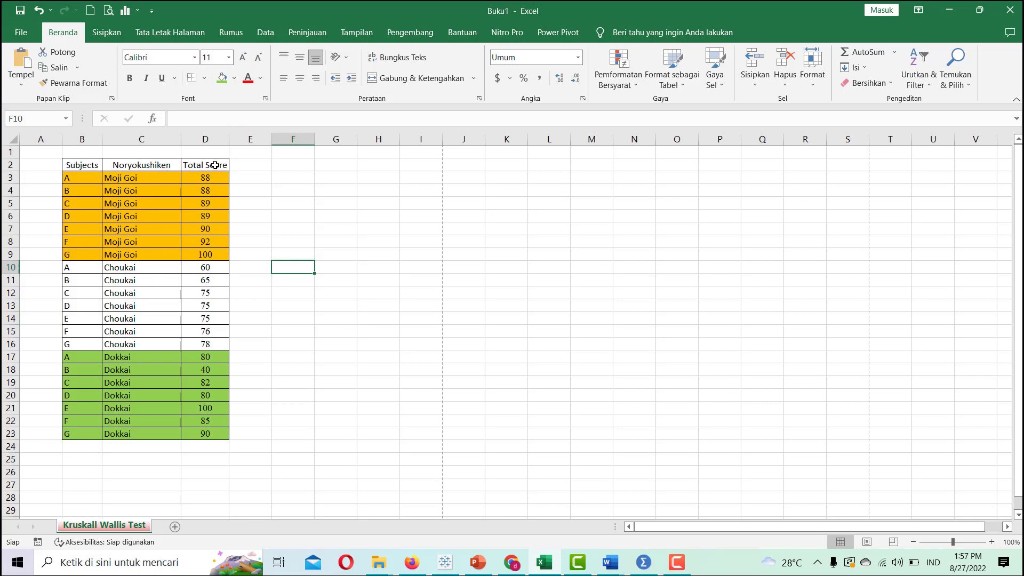
left_click(211, 290)
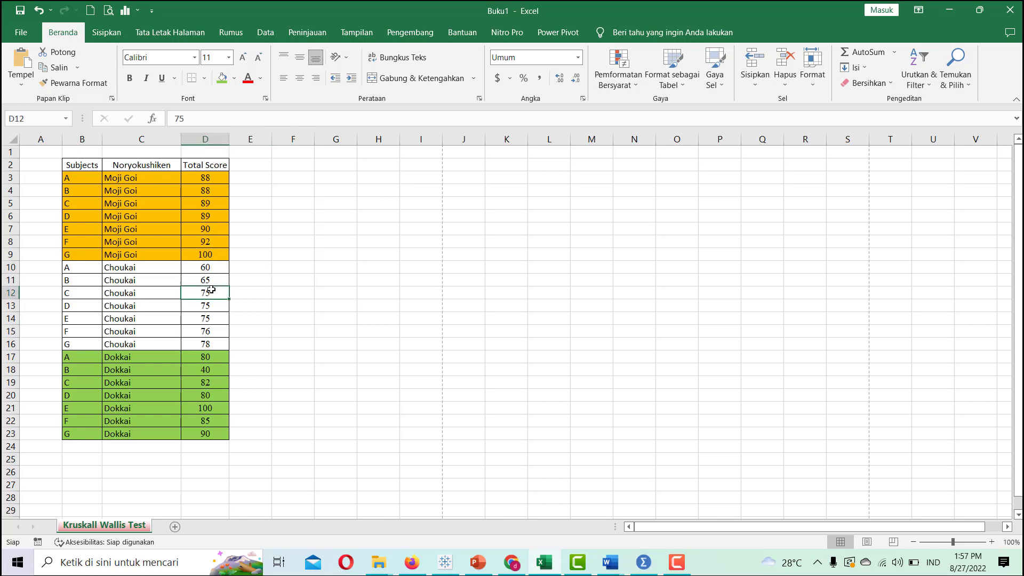
left_click(252, 267)
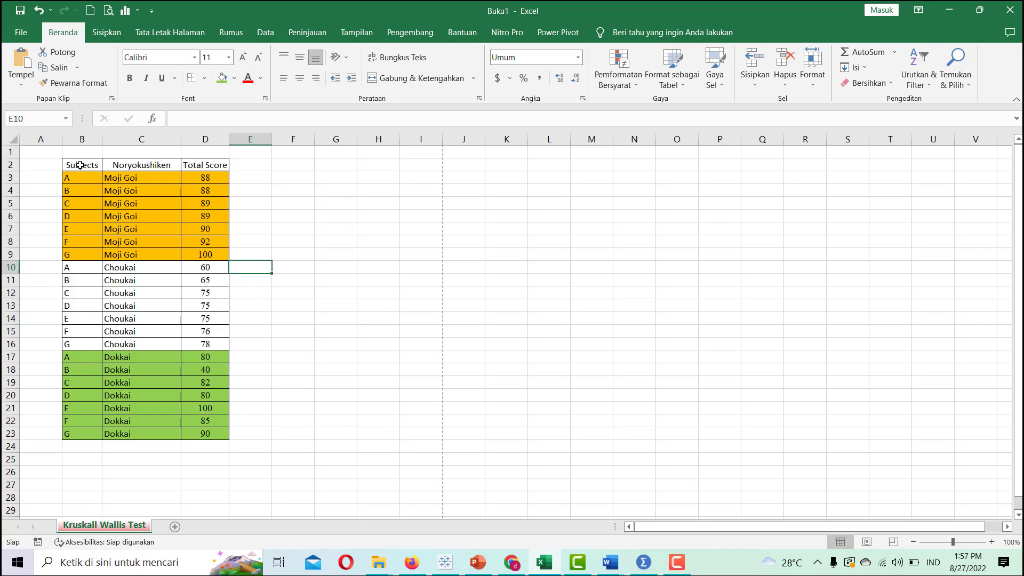
Copy the whole score table B2:D23 and paste it with variable names into the first cell of the empty SPSS dataset
left_click_drag(80, 165, 223, 435)
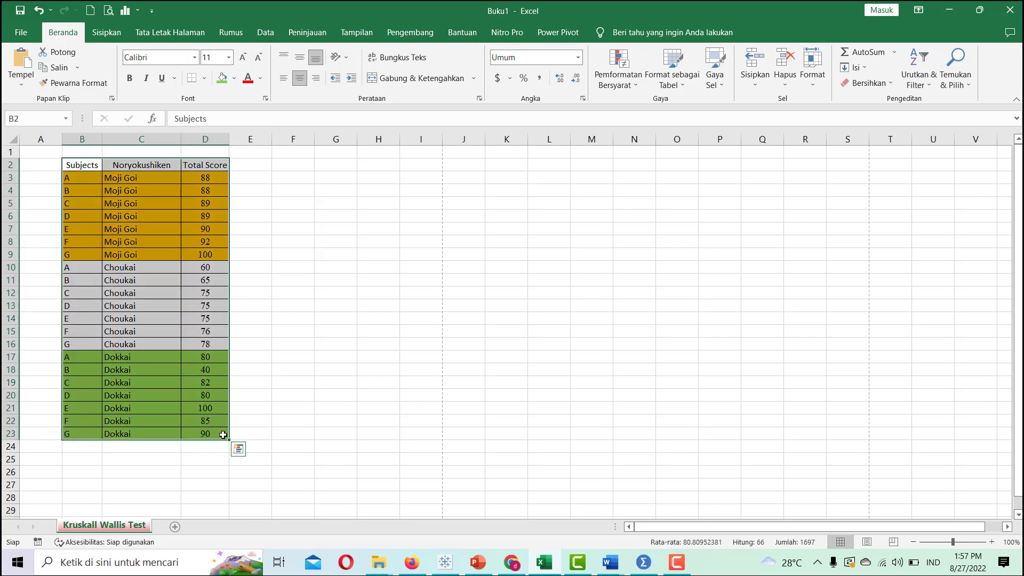
left_click(57, 68)
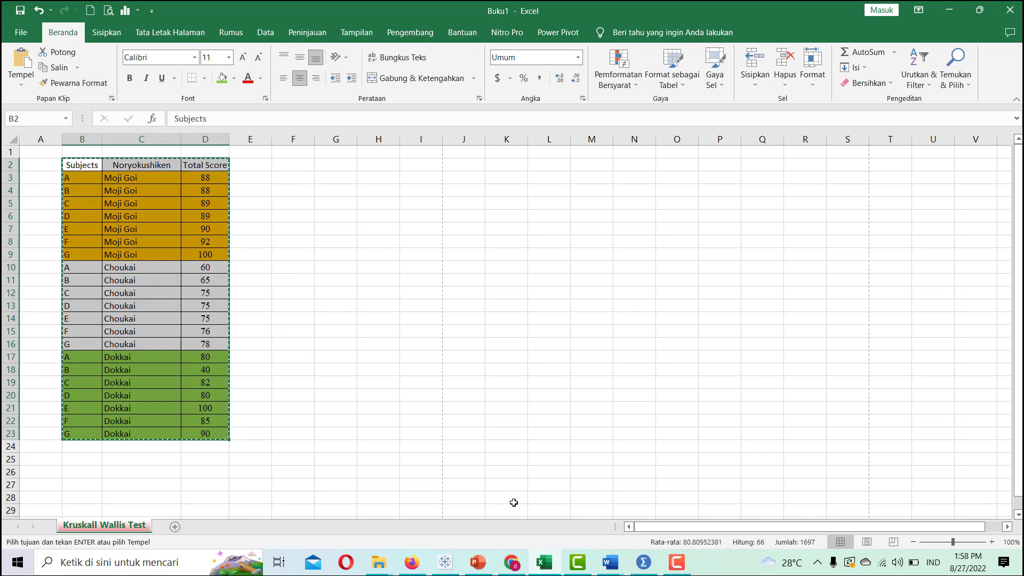
left_click(644, 563)
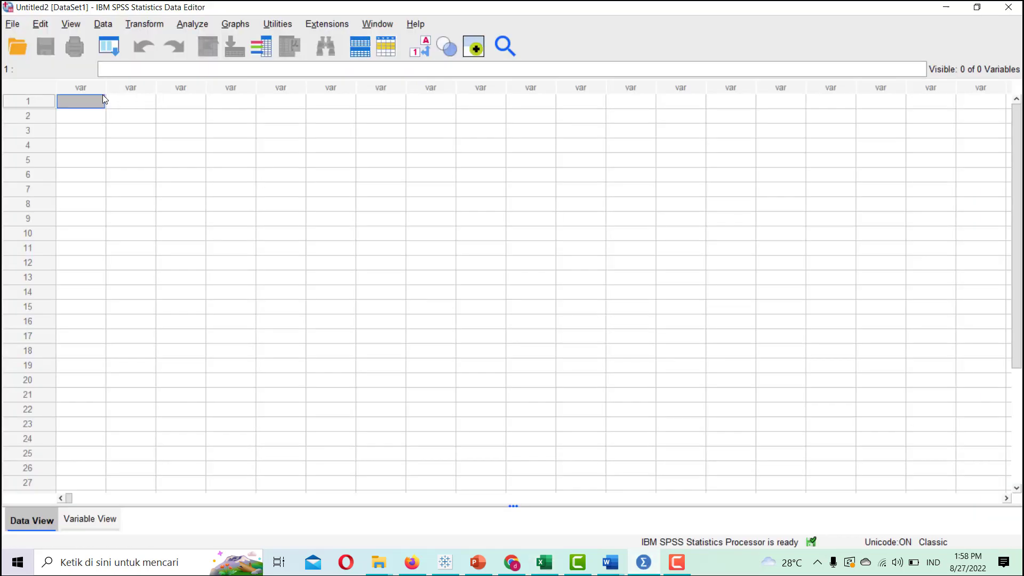
right_click(88, 100)
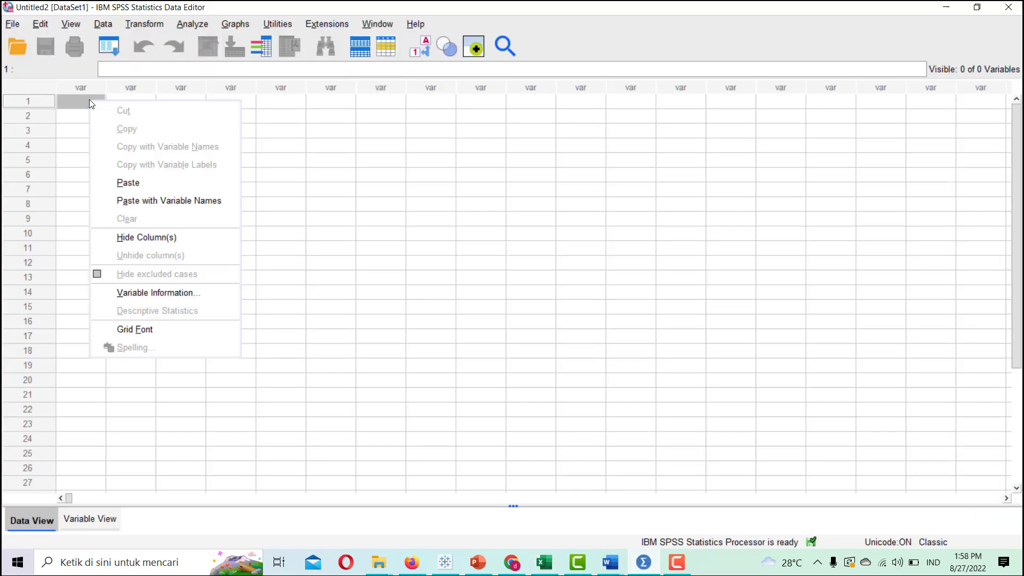
left_click(132, 200)
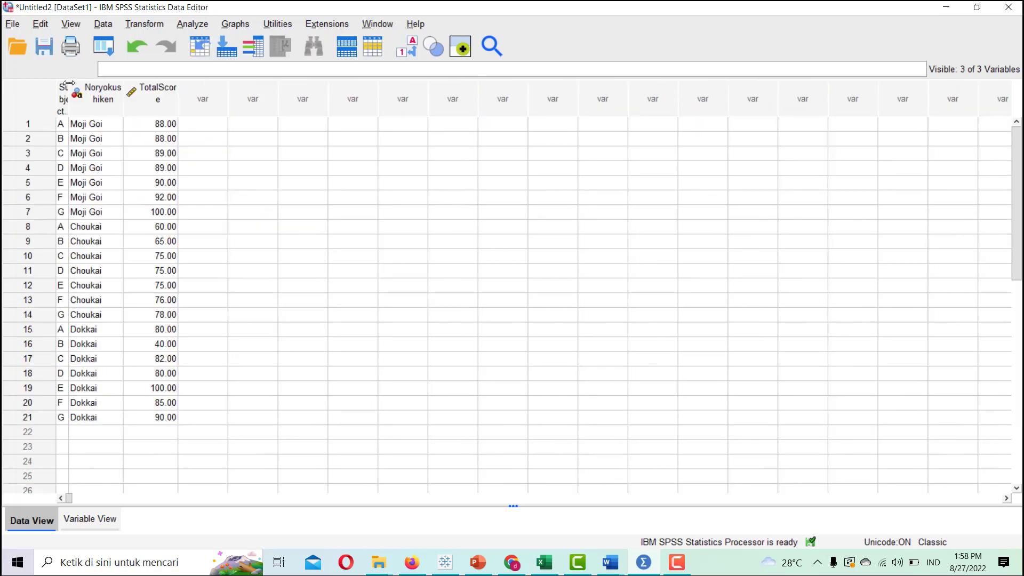
Widen the Subjects, Noryokushiken and TotalScore columns so each variable name fits on one line
left_click_drag(69, 83, 94, 81)
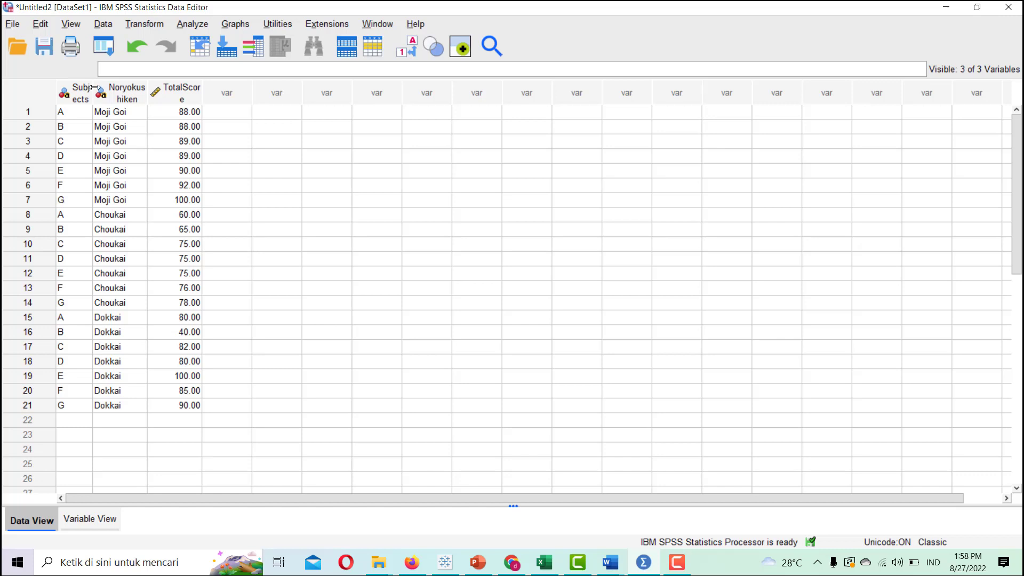
left_click(106, 91)
left_click(79, 115)
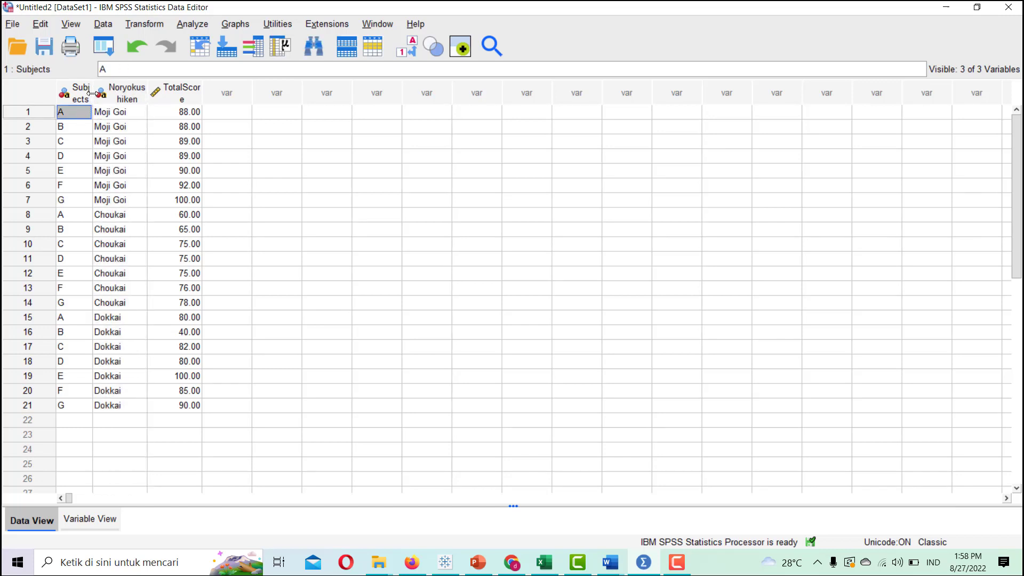
left_click_drag(91, 94, 98, 94)
left_click(110, 94)
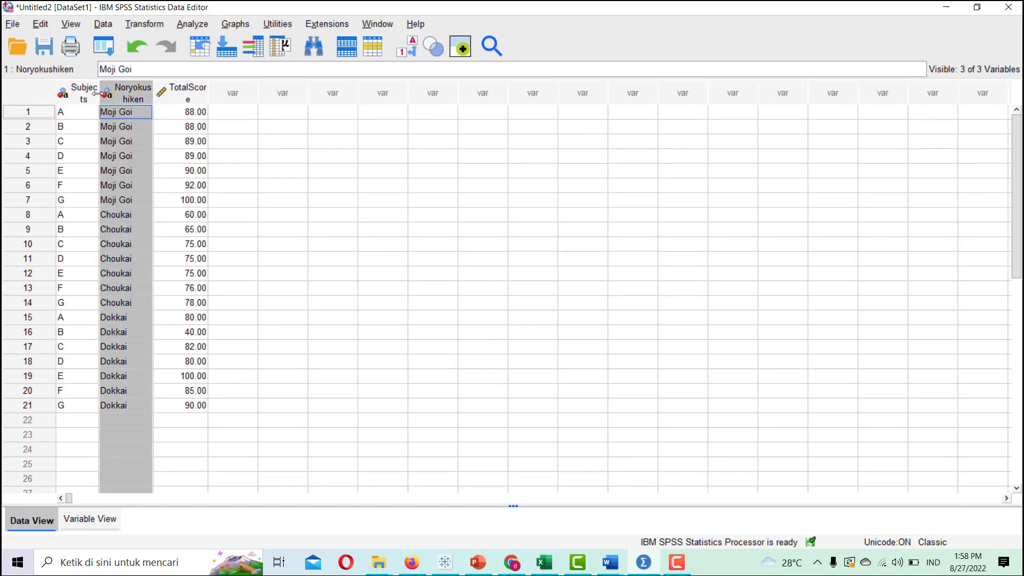
left_click_drag(98, 94, 201, 94)
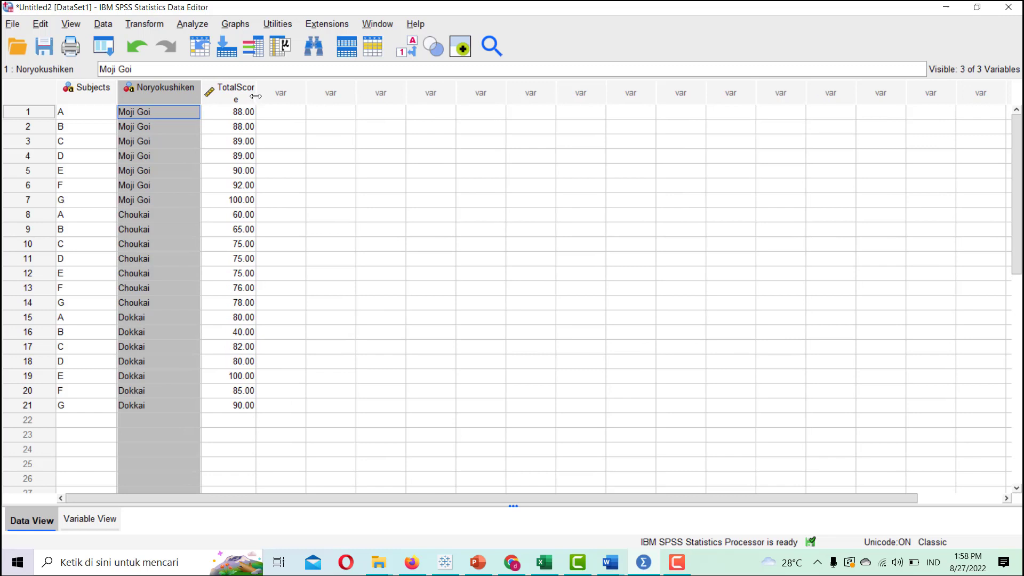
left_click_drag(256, 96, 279, 101)
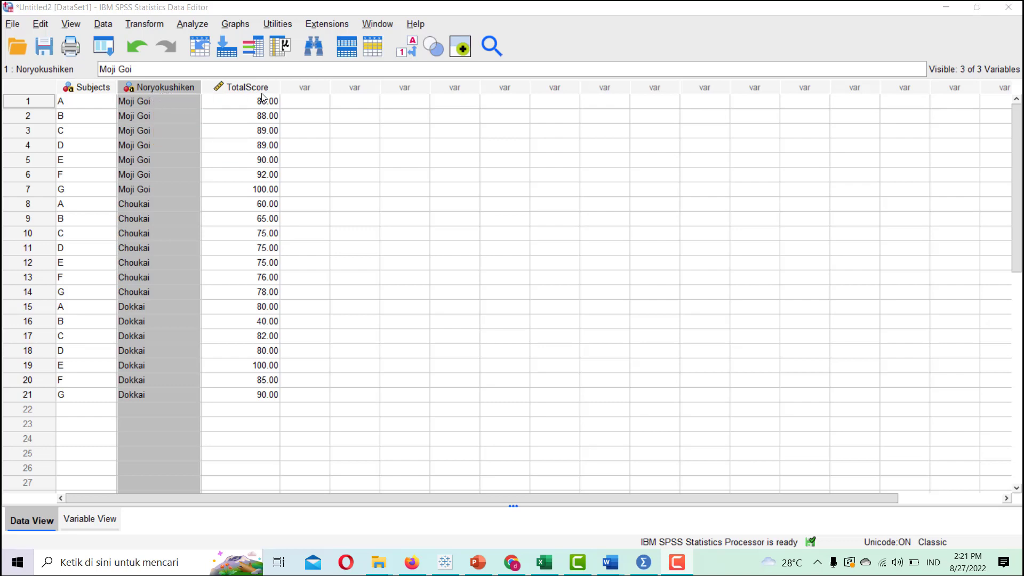
Start a Recode into Different Variables with Noryokushiken as the input variable
left_click(153, 22)
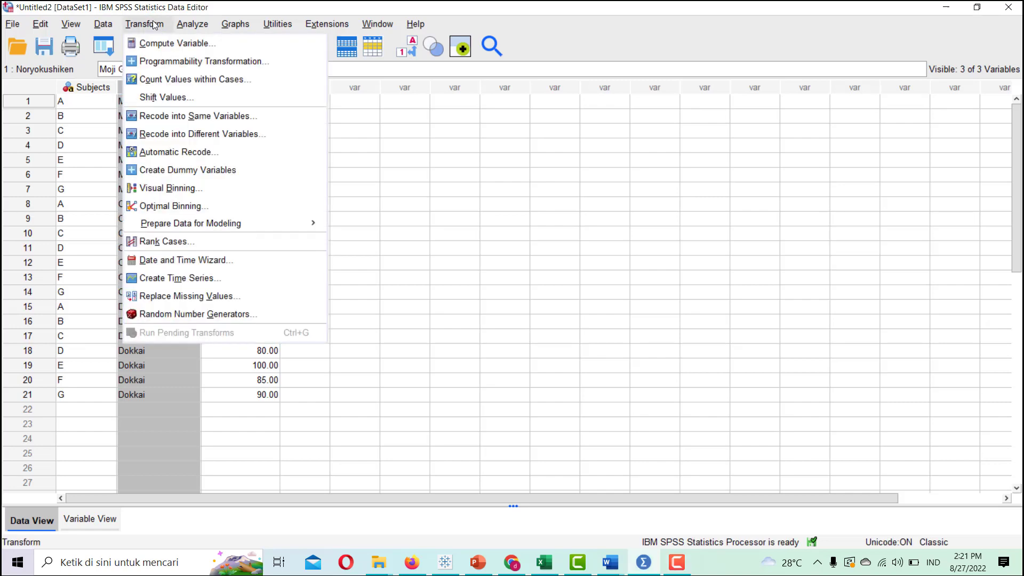
left_click(203, 134)
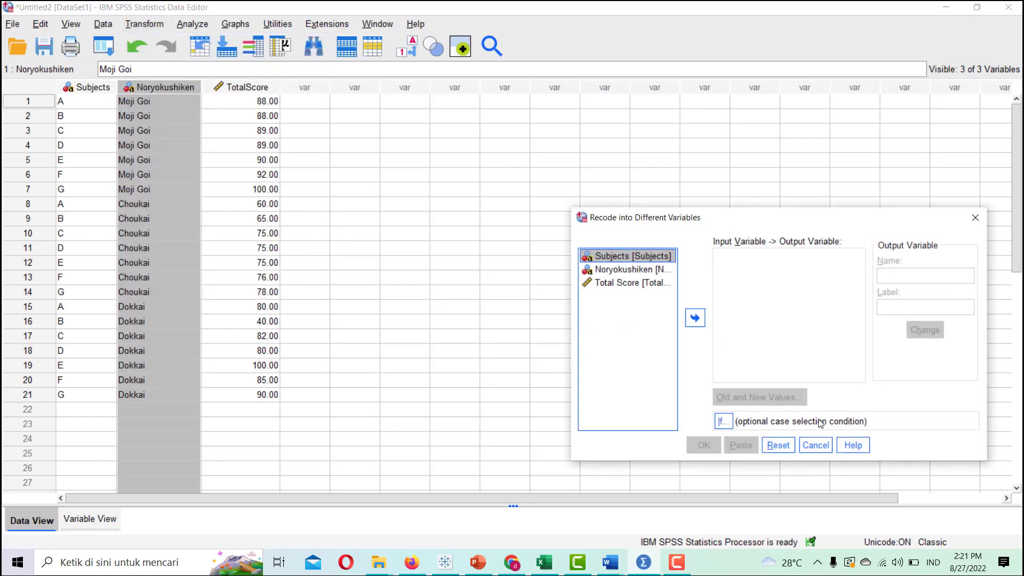
left_click(654, 273)
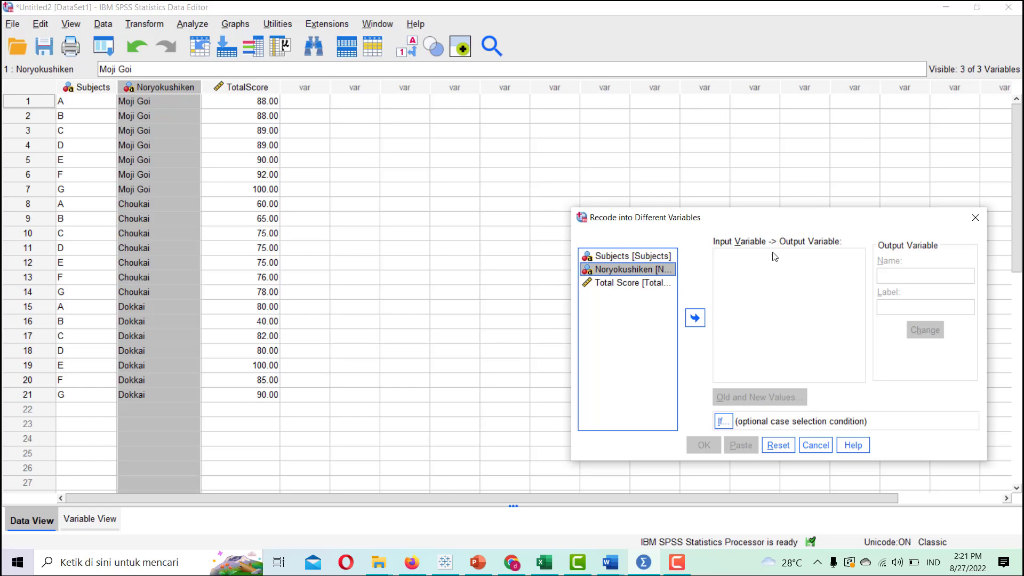
left_click(695, 319)
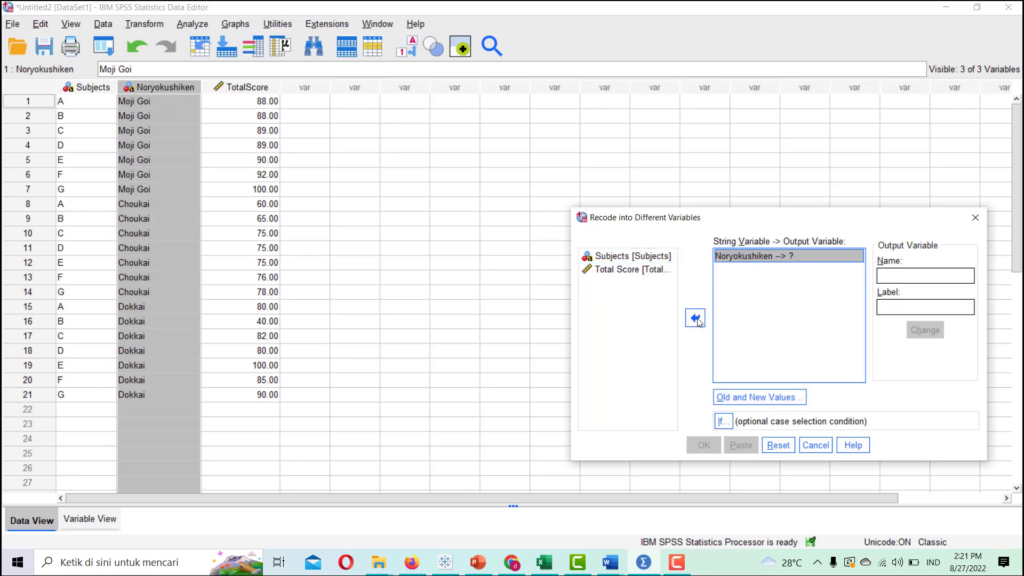
Name the recode's output variable Noryoku, label it Noryoku Test, and apply it to Noryokushiken
left_click(910, 278)
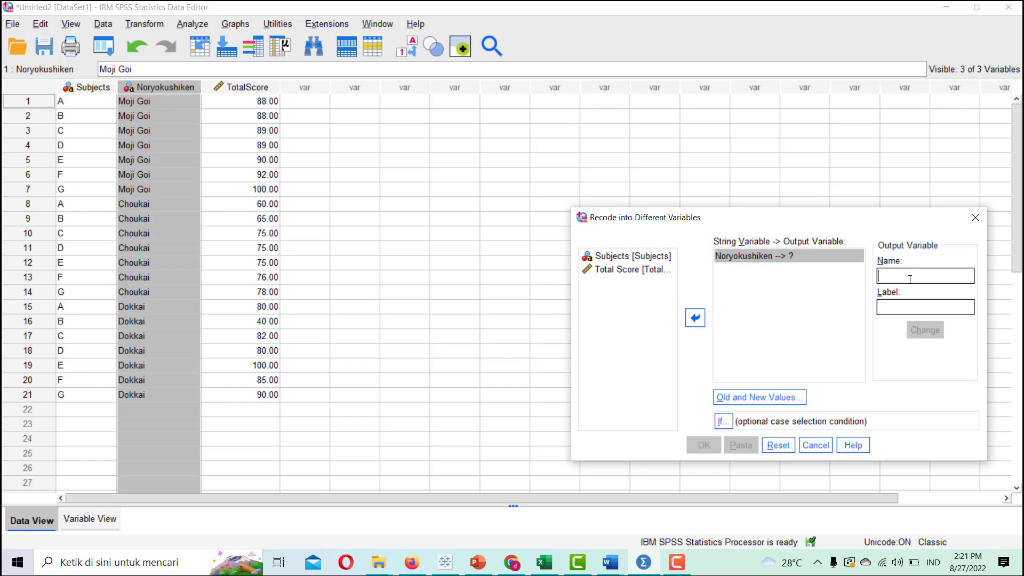
type("Nory")
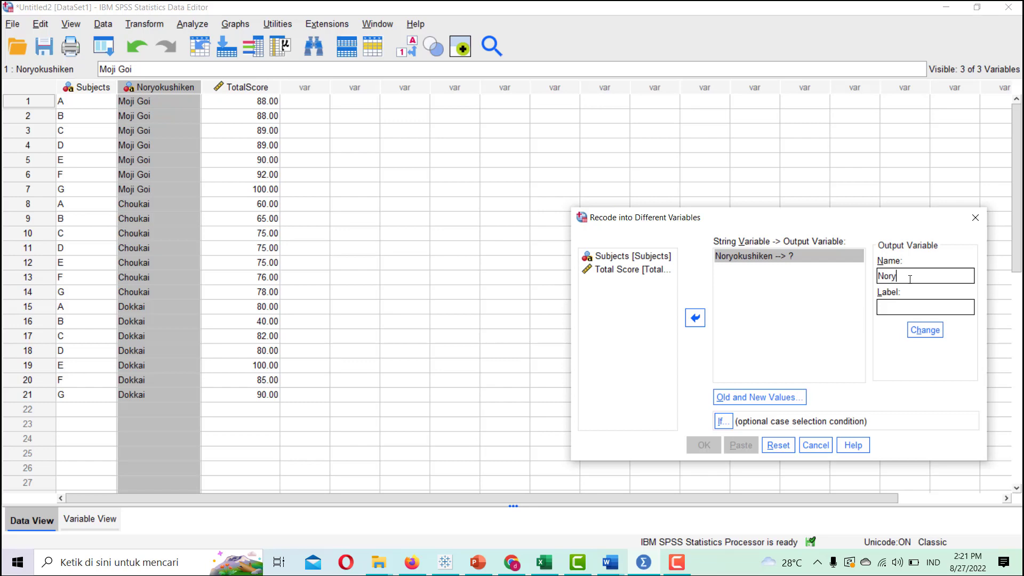
type("oku")
left_click(910, 307)
type("Noryoku Test")
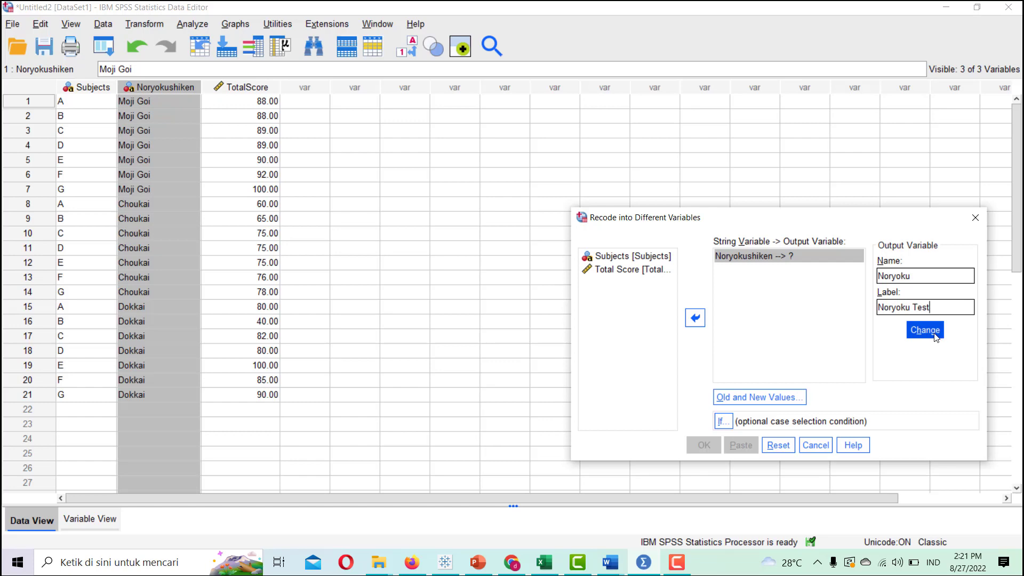
left_click(933, 336)
Open the recode's old and new values and add a rule turning Moji Goi into 1
left_click(792, 399)
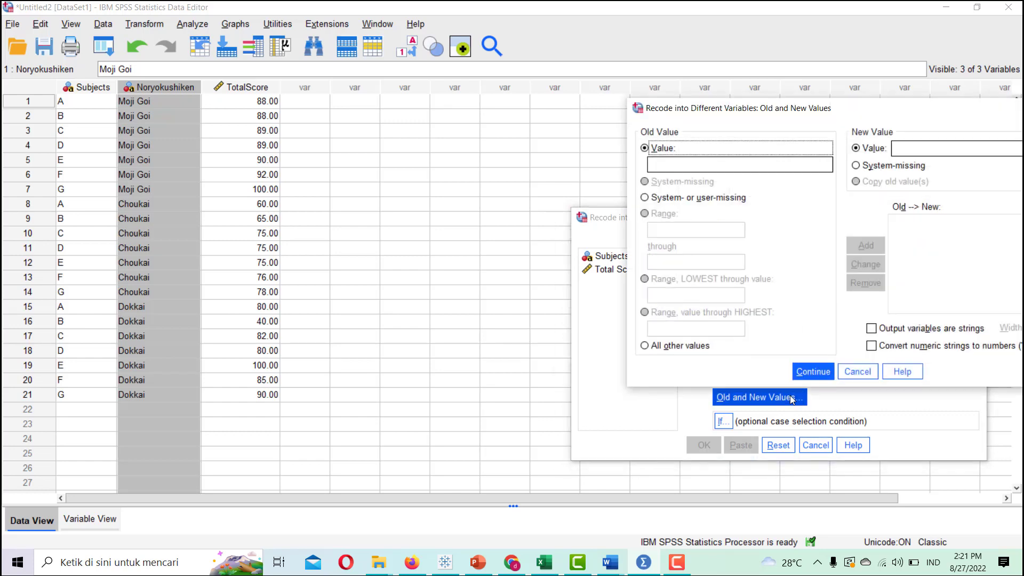
left_click_drag(864, 118, 757, 84)
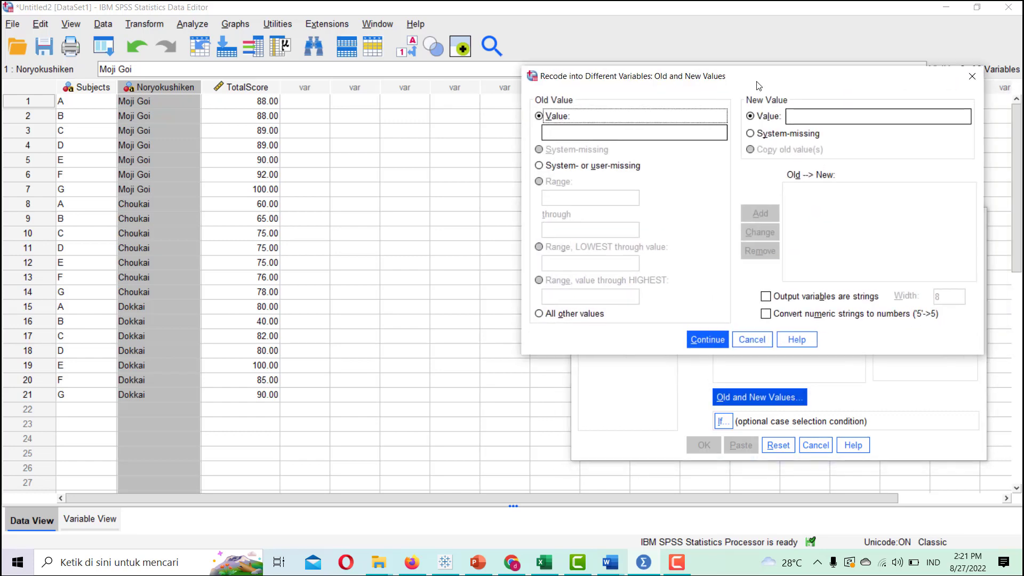
left_click(608, 133)
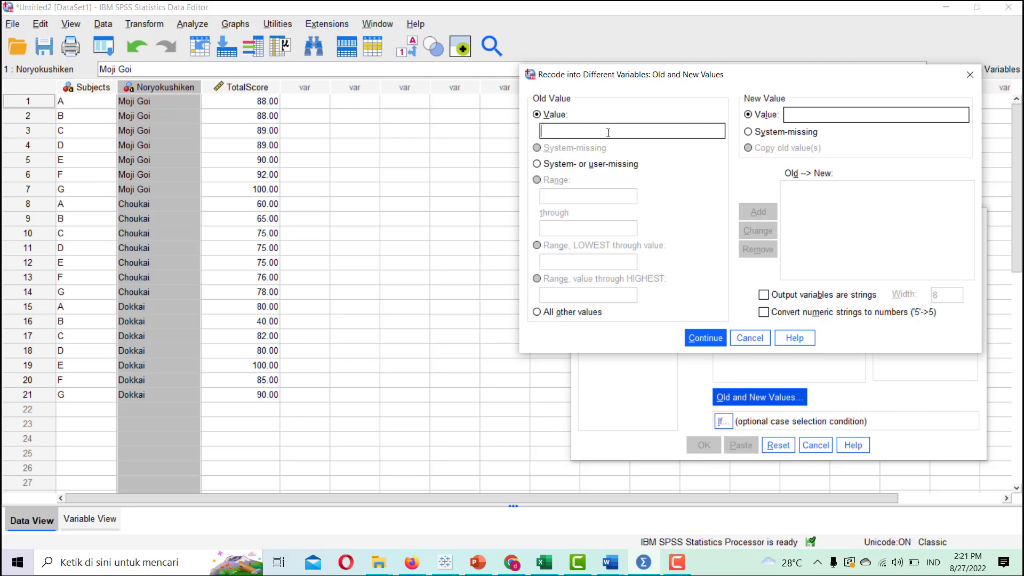
type("Noji")
key("BackSpace")
key("BackSpace")
key("BackSpace")
key("BackSpace")
type("Moji Goi")
left_click(805, 115)
type("1")
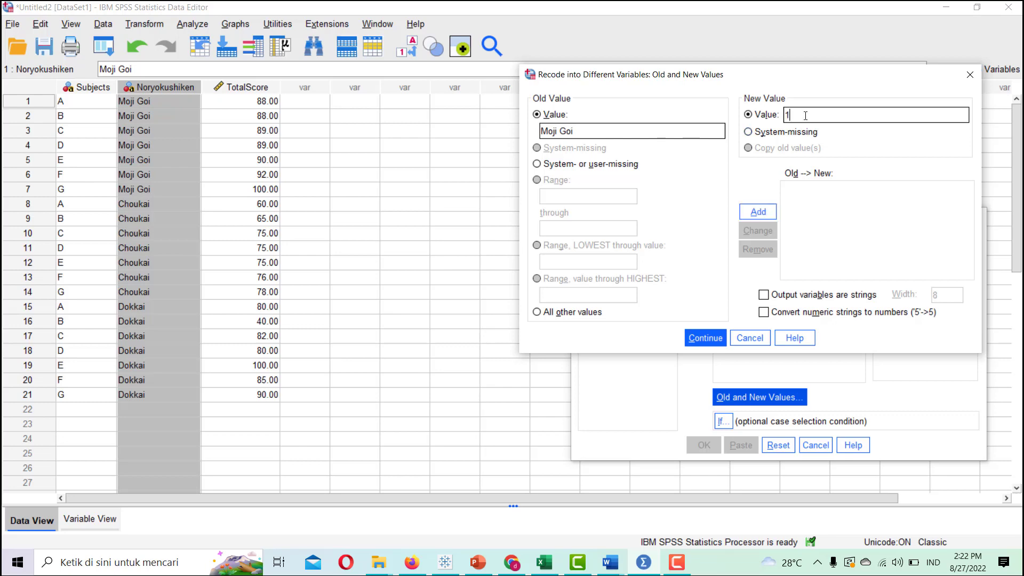
left_click(765, 214)
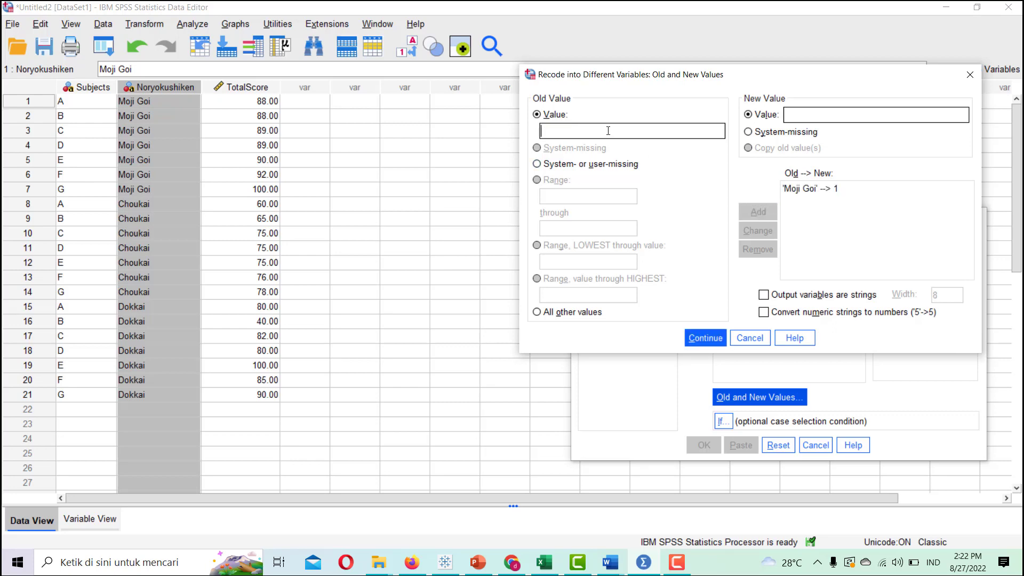
Add recode rules turning Choukai into 2 and Dokkai into 3
type("Choukai")
left_click(807, 115)
type("2")
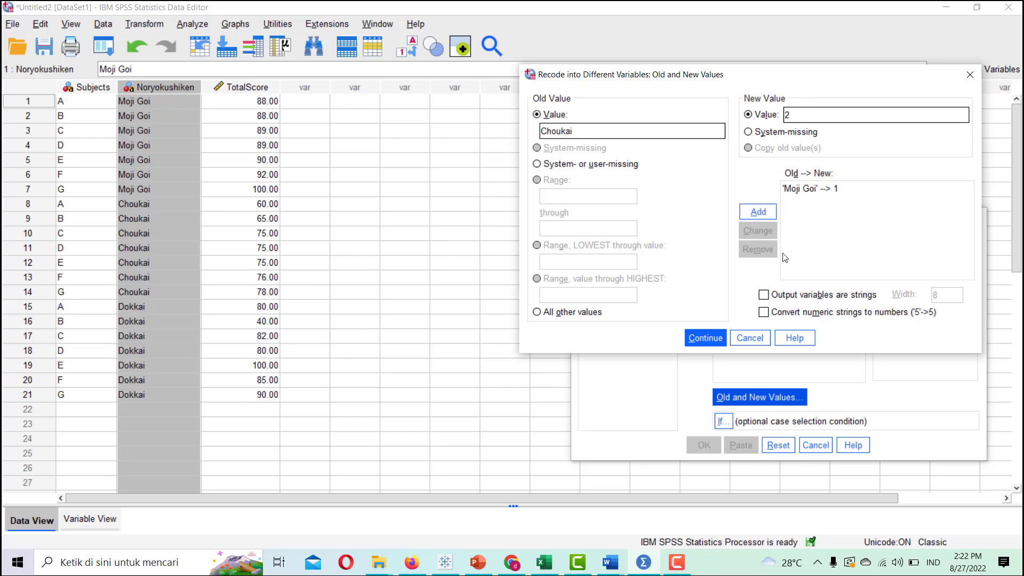
left_click(774, 213)
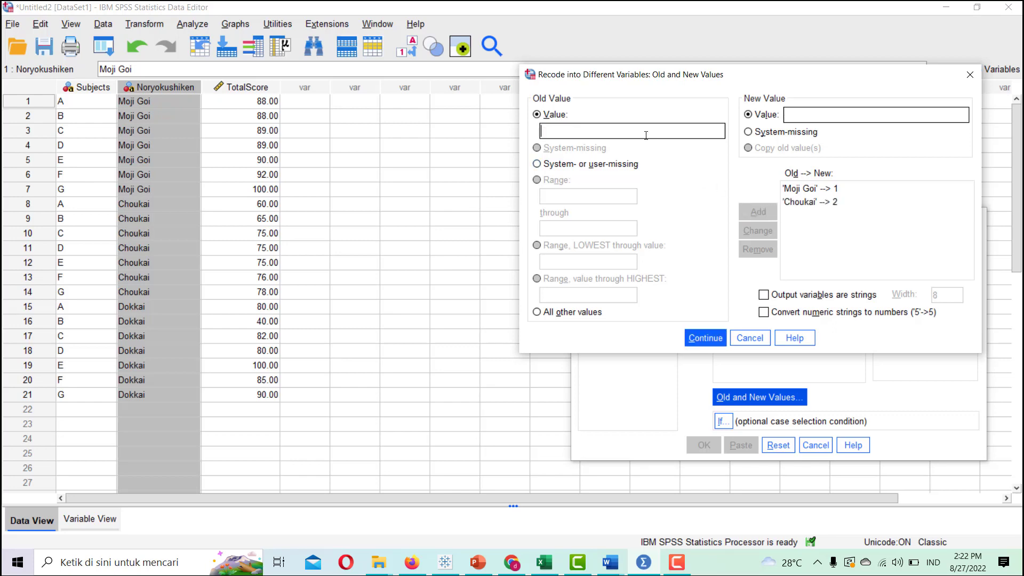
type("Dokkai")
left_click(820, 114)
type("3")
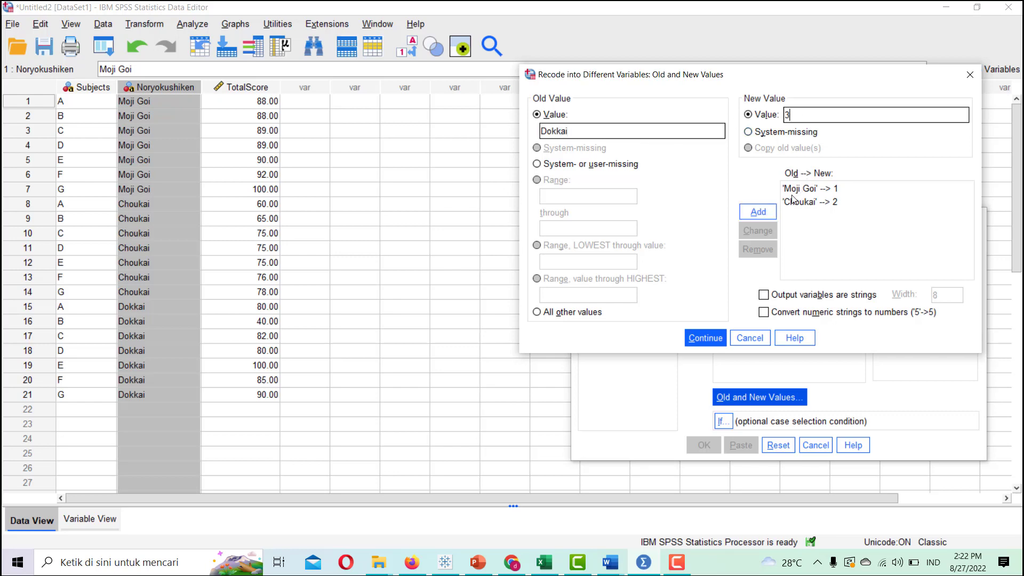
left_click(769, 213)
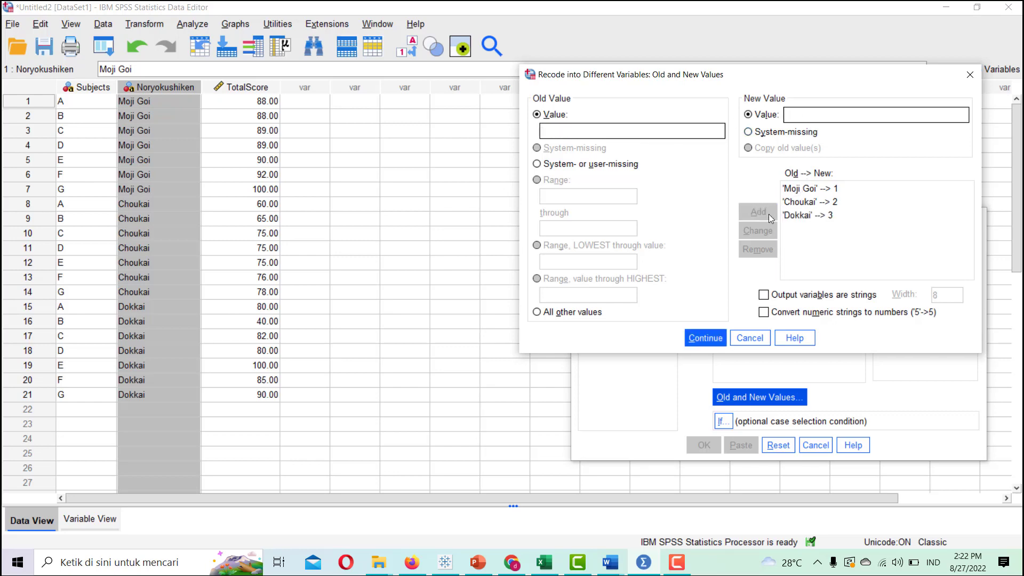
Accept the old-to-new value rules and run the recode into the Noryoku variable
left_click(719, 340)
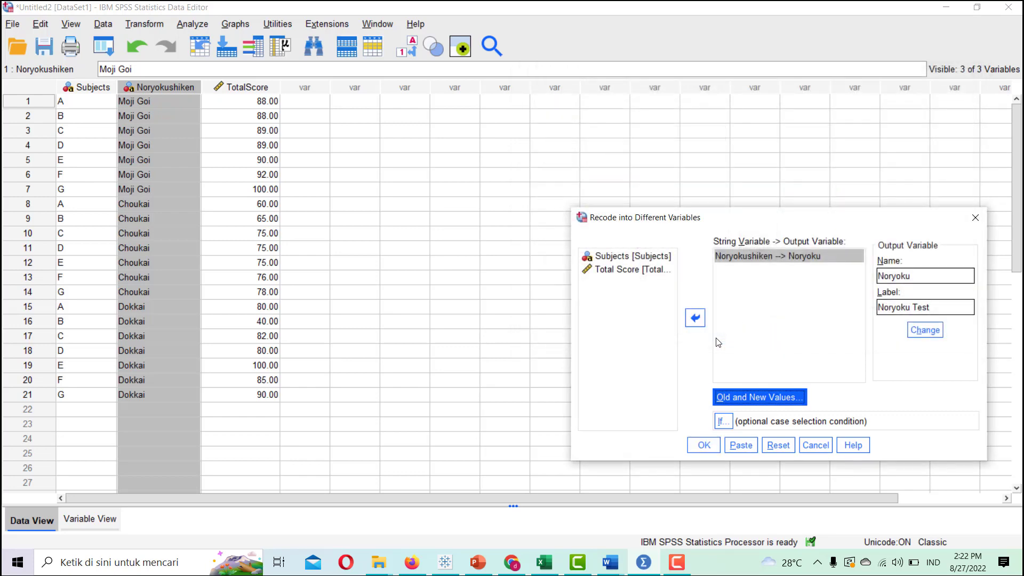
left_click(694, 453)
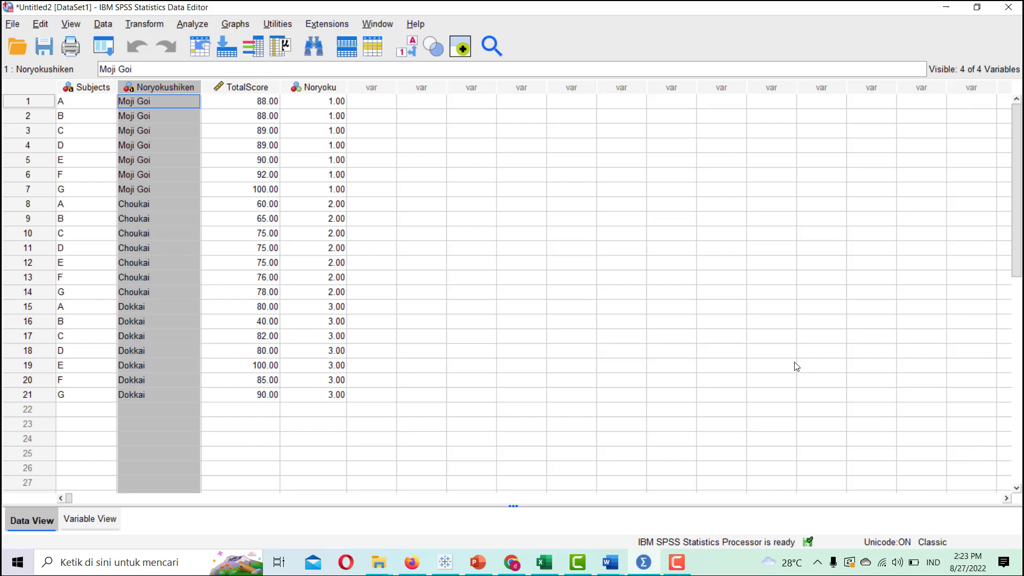
Set up a legacy Histogram with Total Score as the variable and the normal curve displayed
left_click(240, 29)
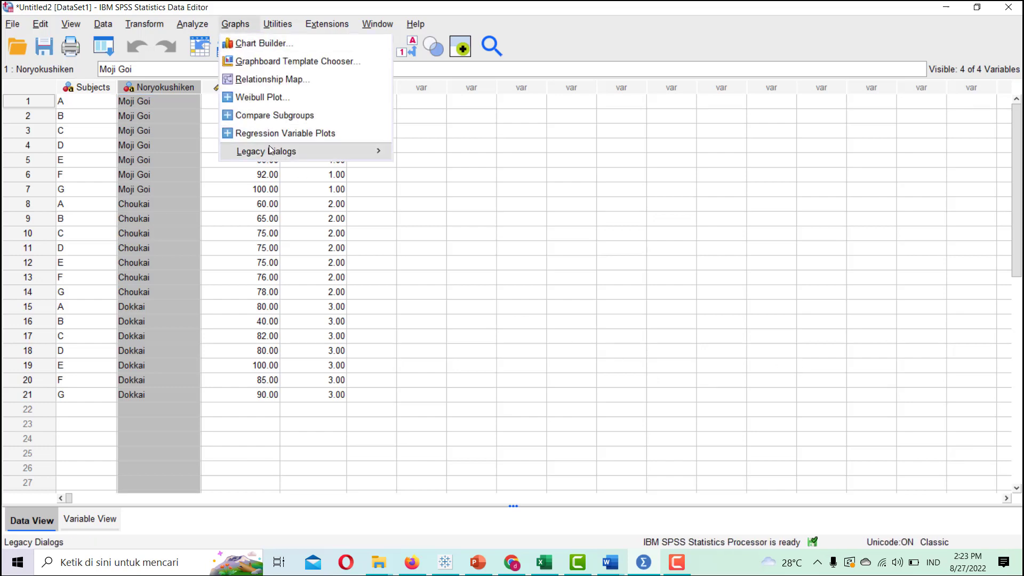
mouse_move(379, 153)
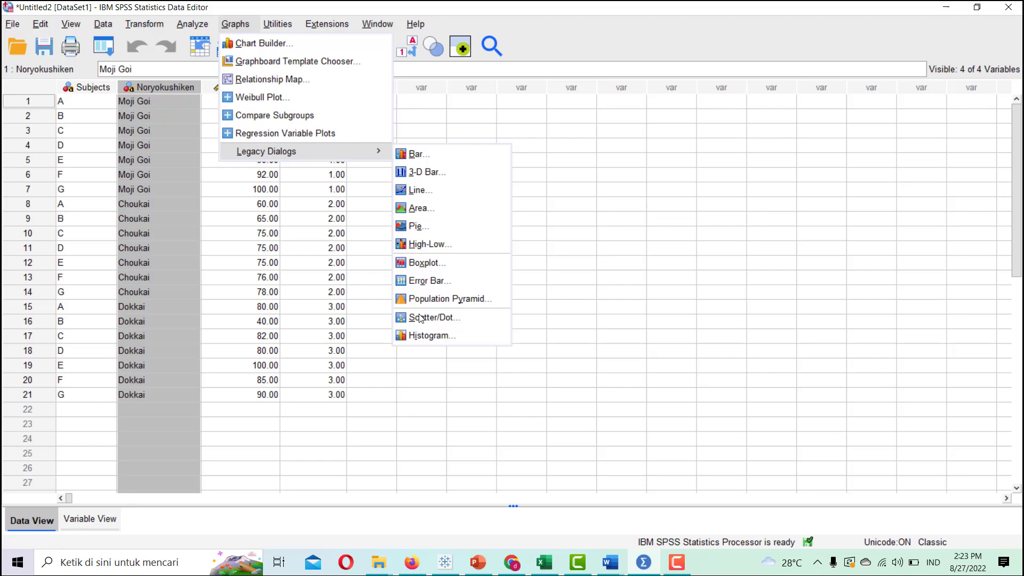
left_click(436, 336)
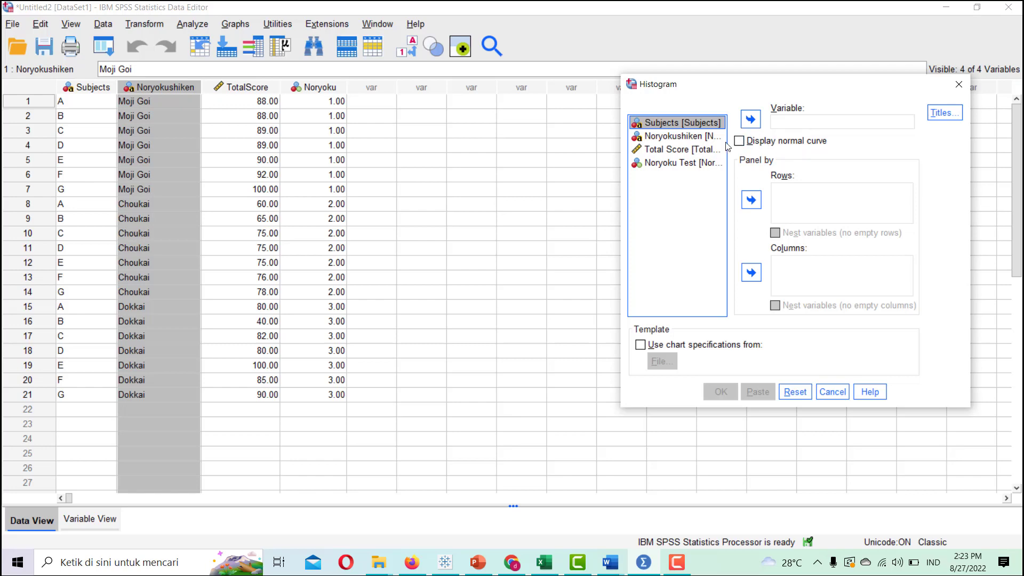
left_click(710, 151)
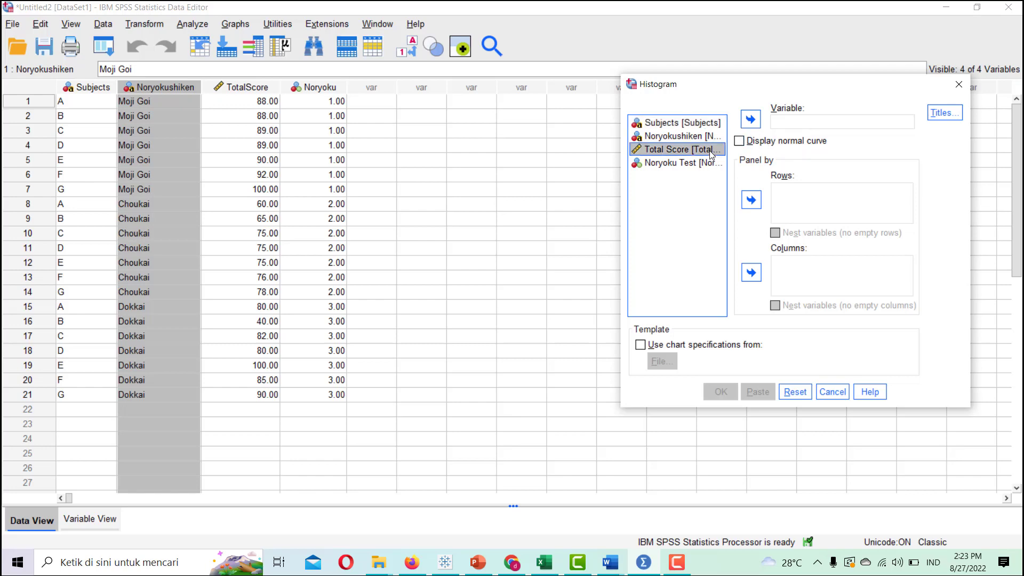
left_click(760, 121)
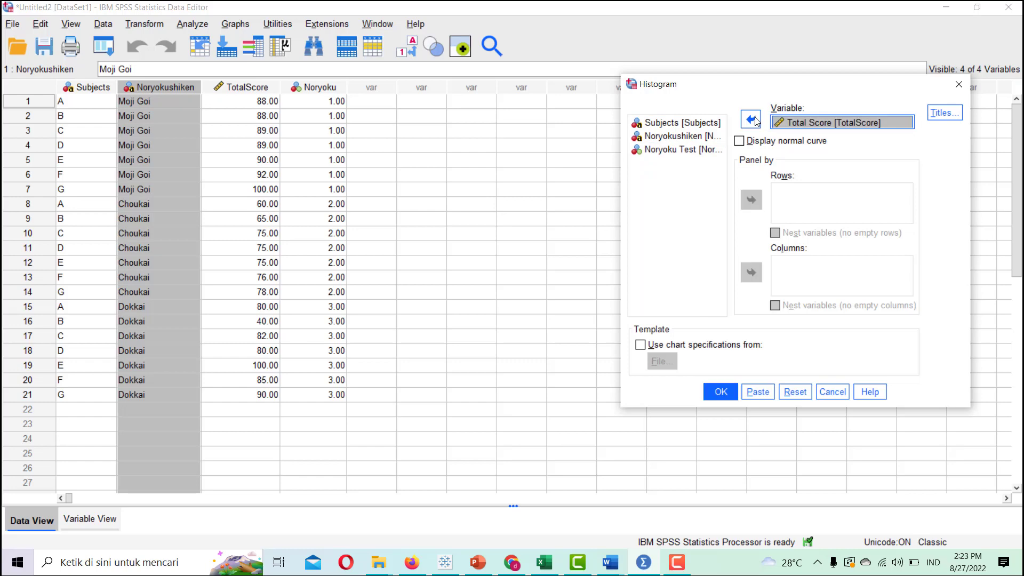
left_click(740, 141)
Panel the histogram by rows on Noryoku Test with nested variables, and generate the chart
left_click(699, 149)
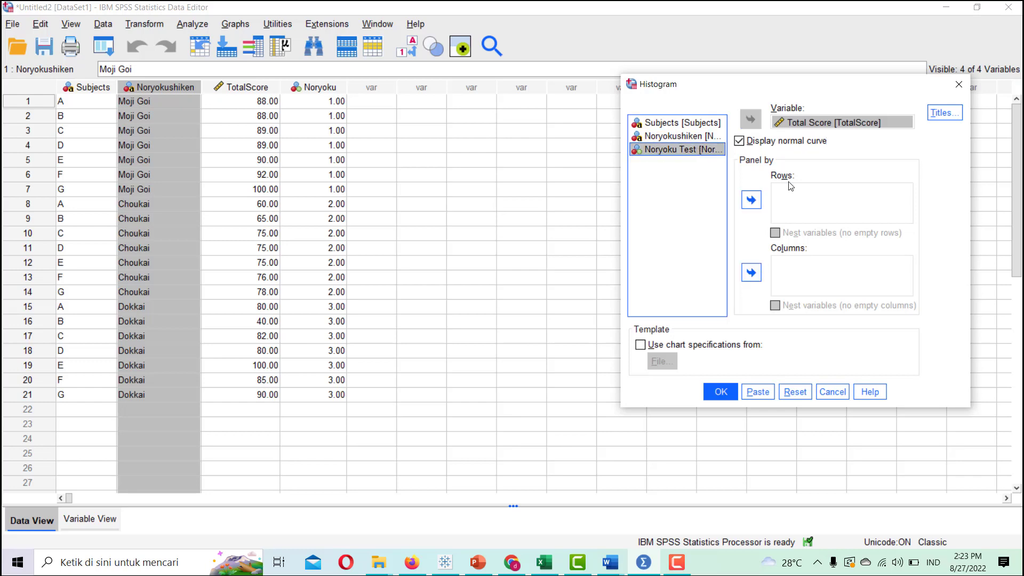
left_click(756, 205)
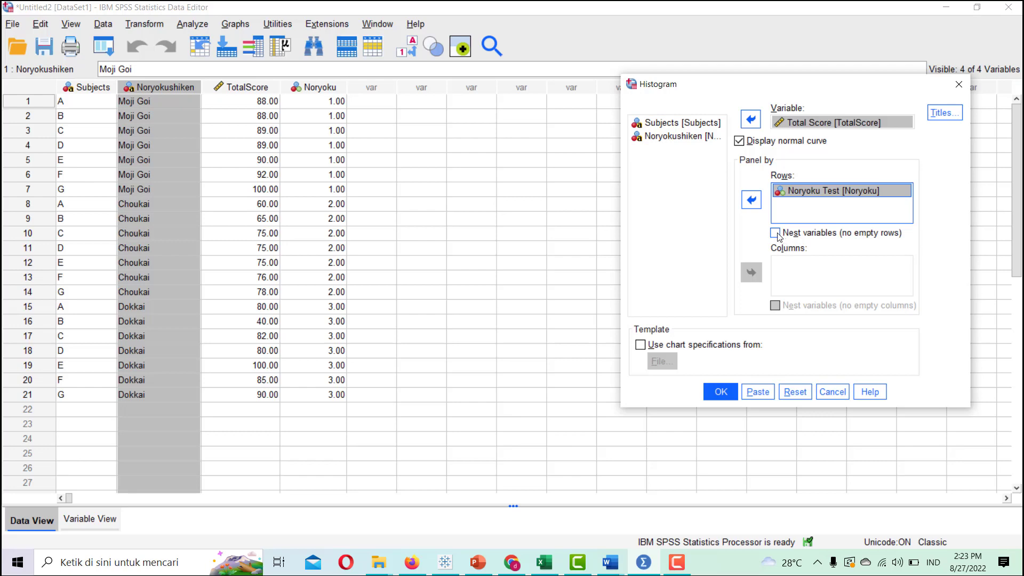
left_click(776, 233)
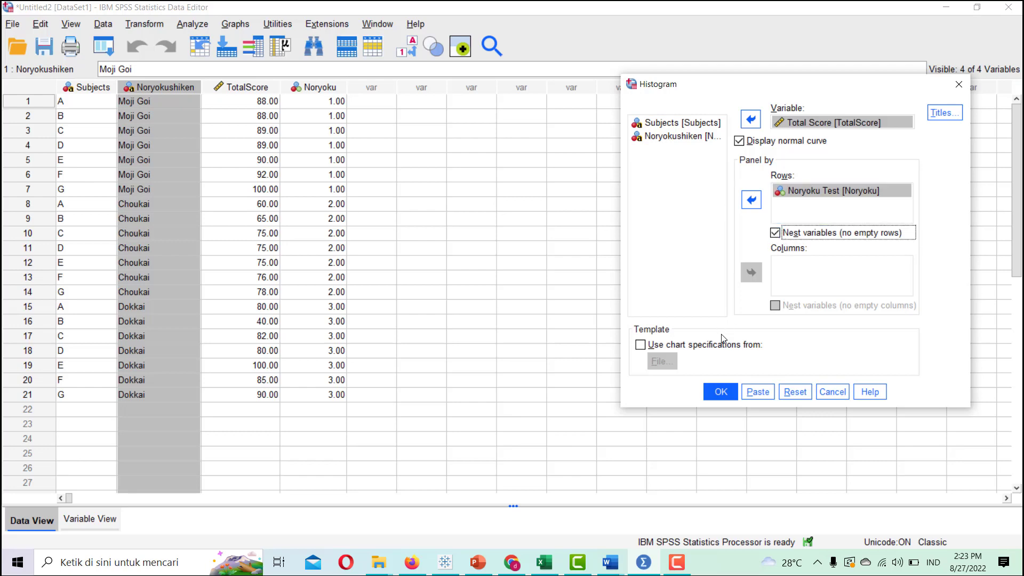
left_click(720, 393)
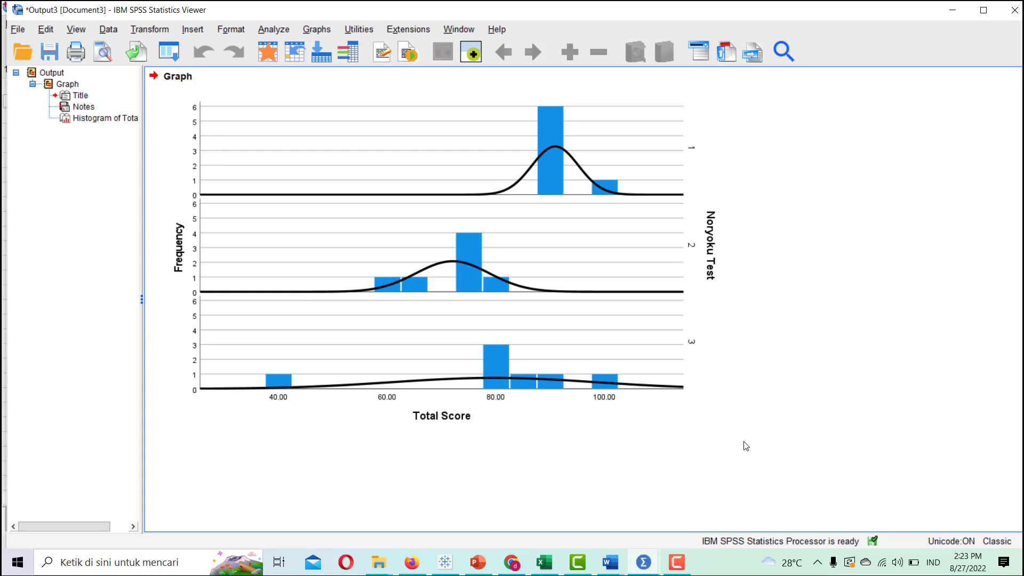
Return from the output to the Data Editor and select the first Noryokushiken cell
left_click(688, 426)
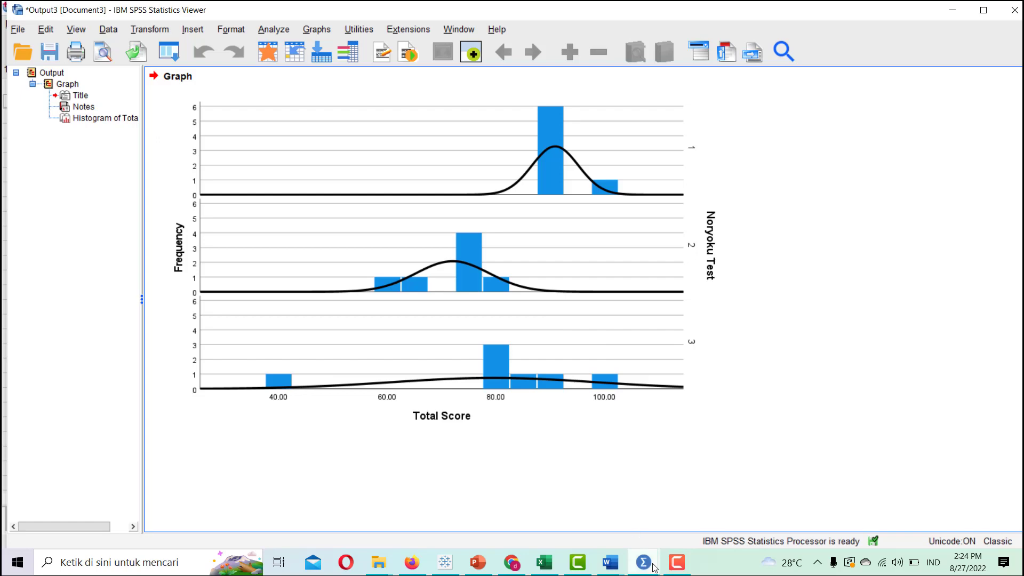
mouse_move(651, 564)
left_click(589, 491)
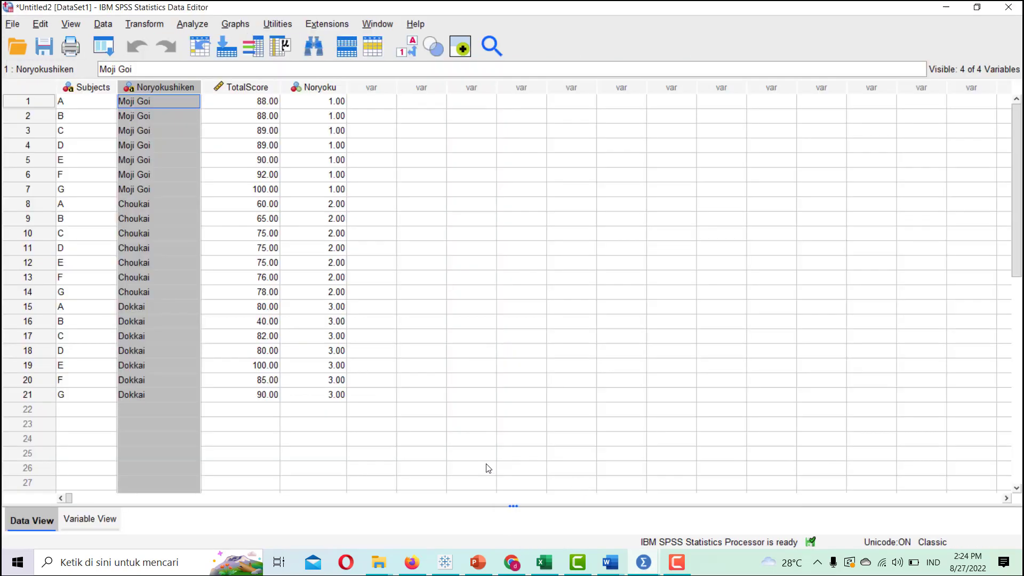
left_click(375, 400)
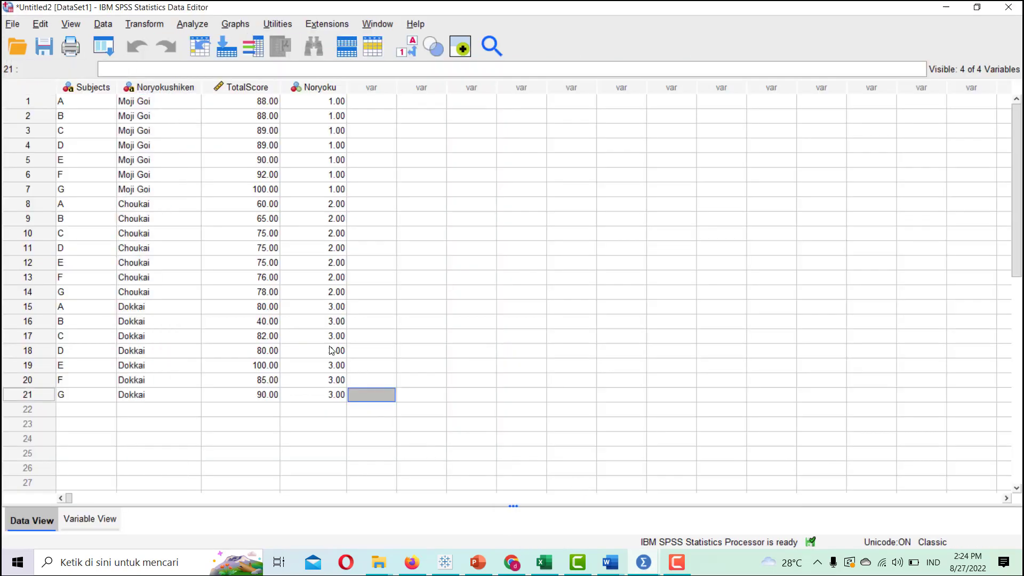
left_click(139, 104)
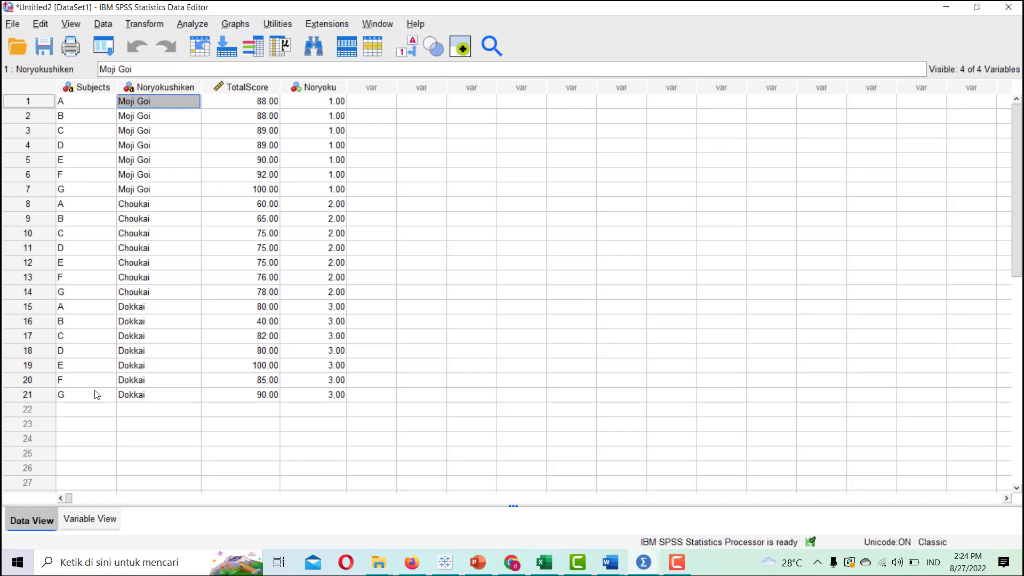
Set up an Explore analysis with Total Score as the dependent variable and Noryoku Test as the factor
left_click(196, 25)
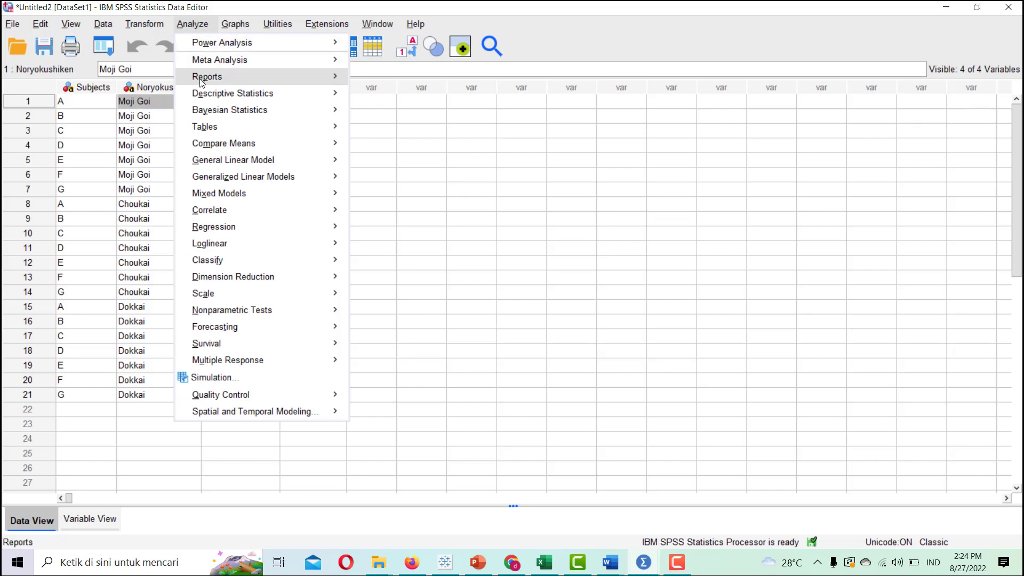
mouse_move(206, 100)
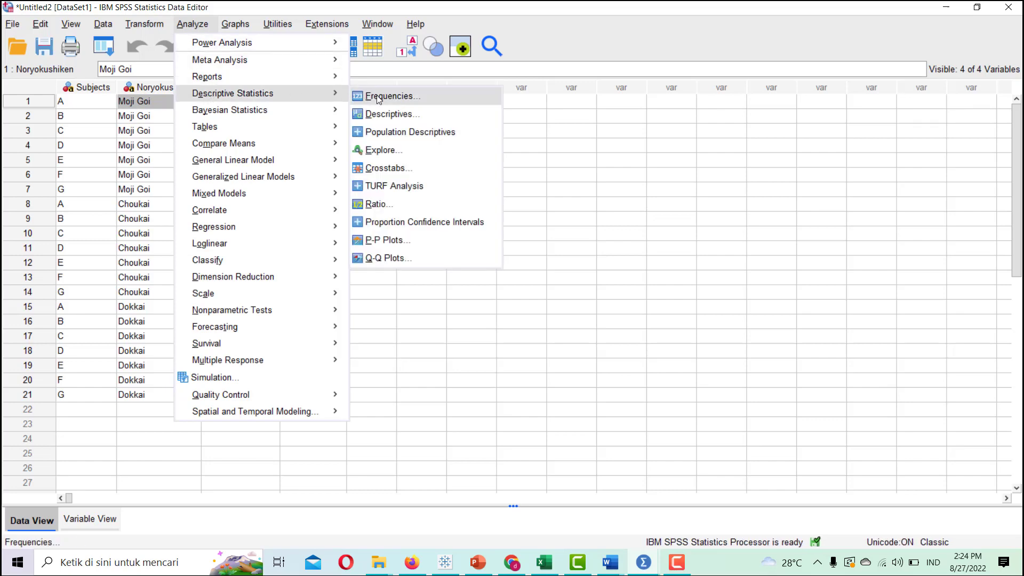
left_click(375, 149)
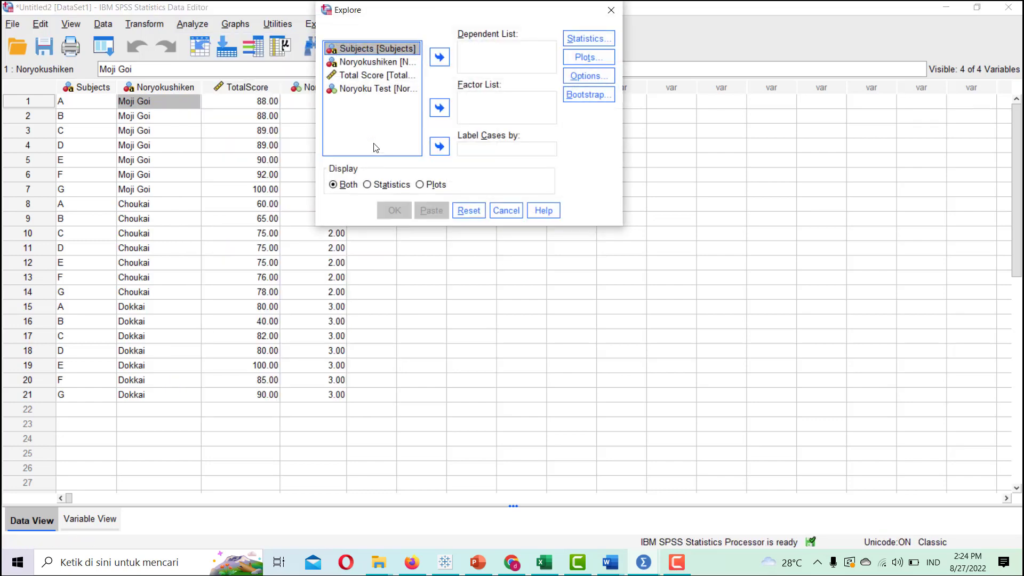
left_click_drag(422, 16, 148, 20)
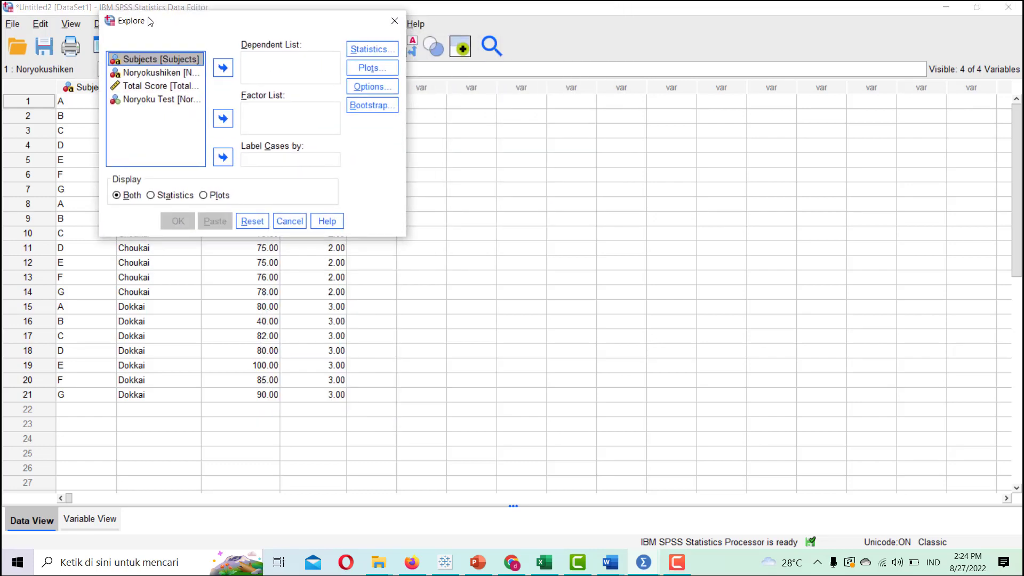
left_click(154, 84)
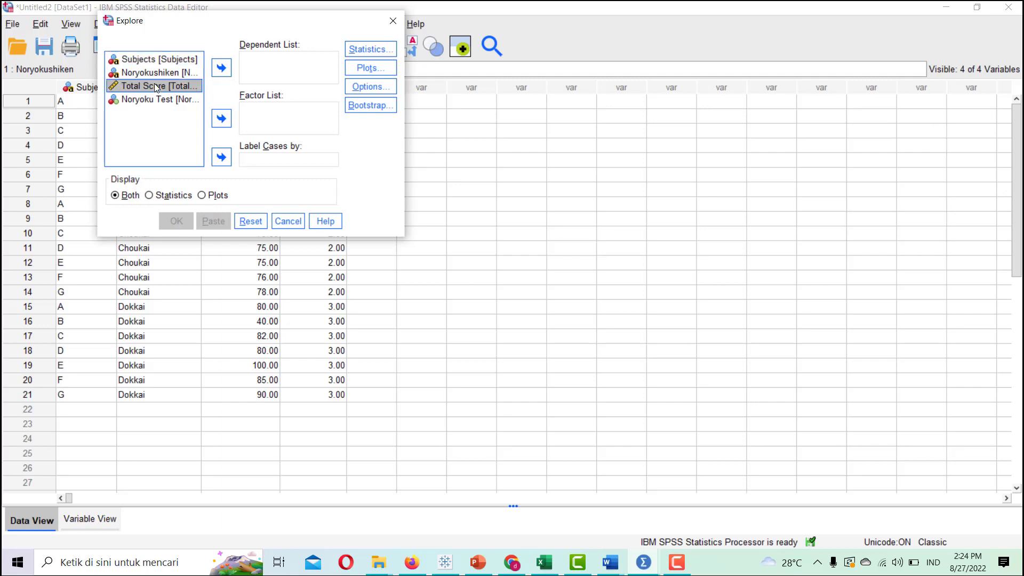
left_click(226, 68)
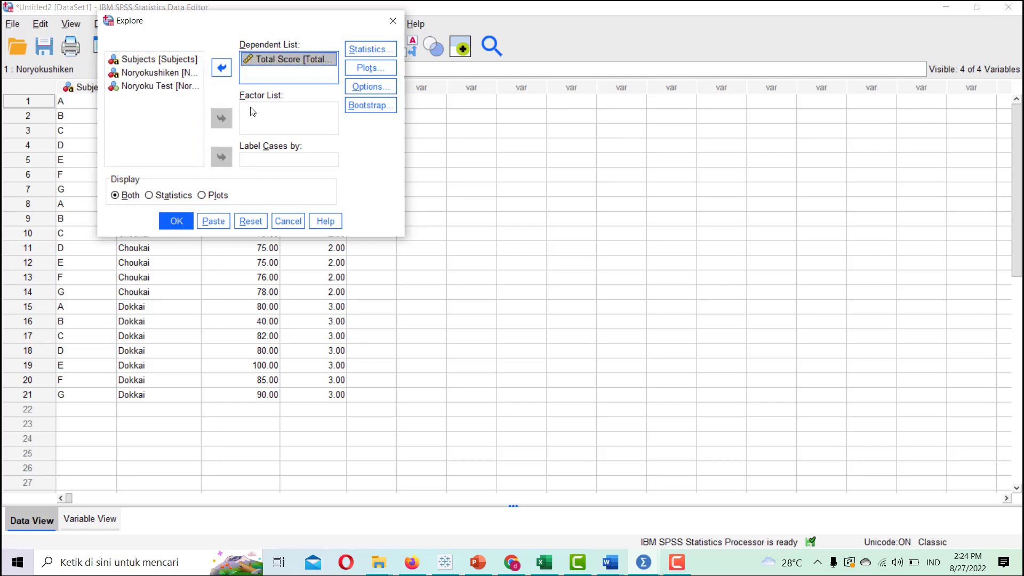
left_click(174, 91)
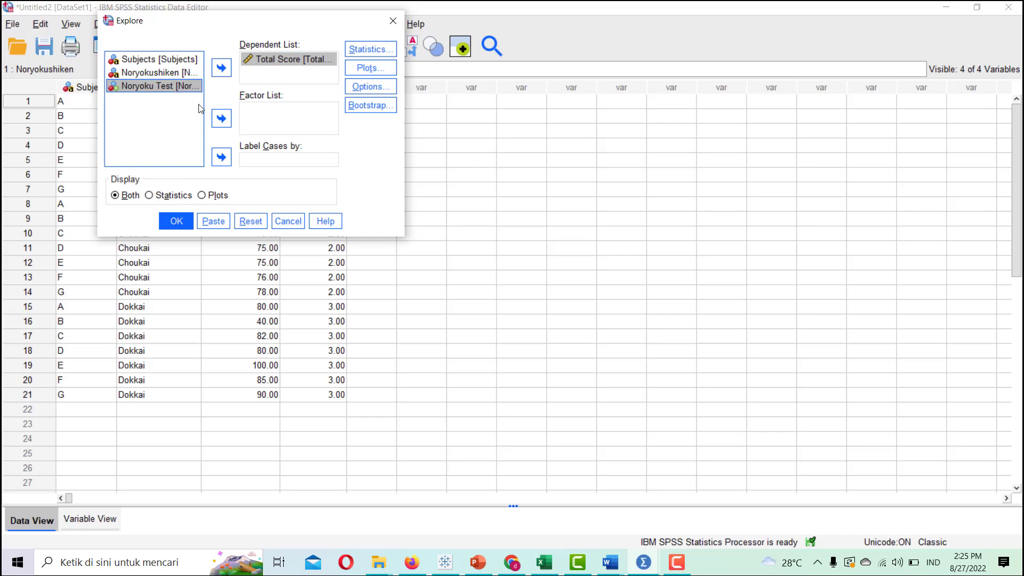
left_click(225, 124)
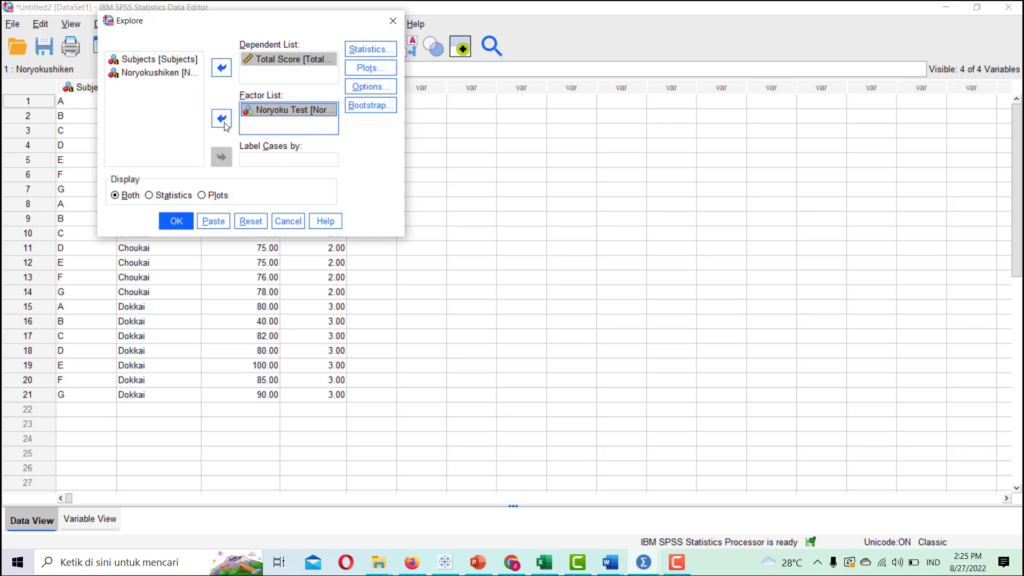
Review the Explore statistics options, and enable histograms and normality plots with tests for the analysis
left_click(369, 49)
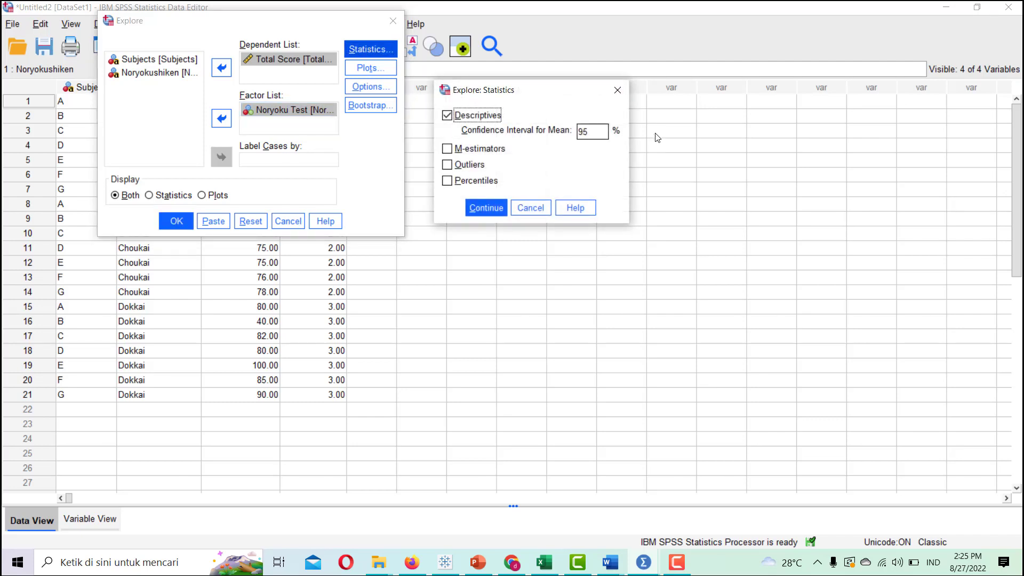
left_click(625, 97)
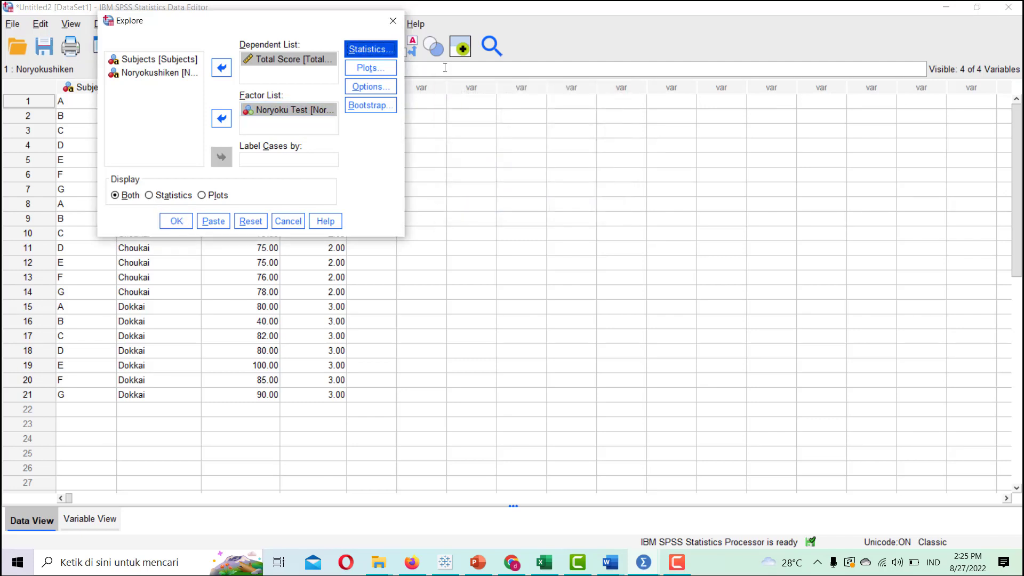
left_click(382, 64)
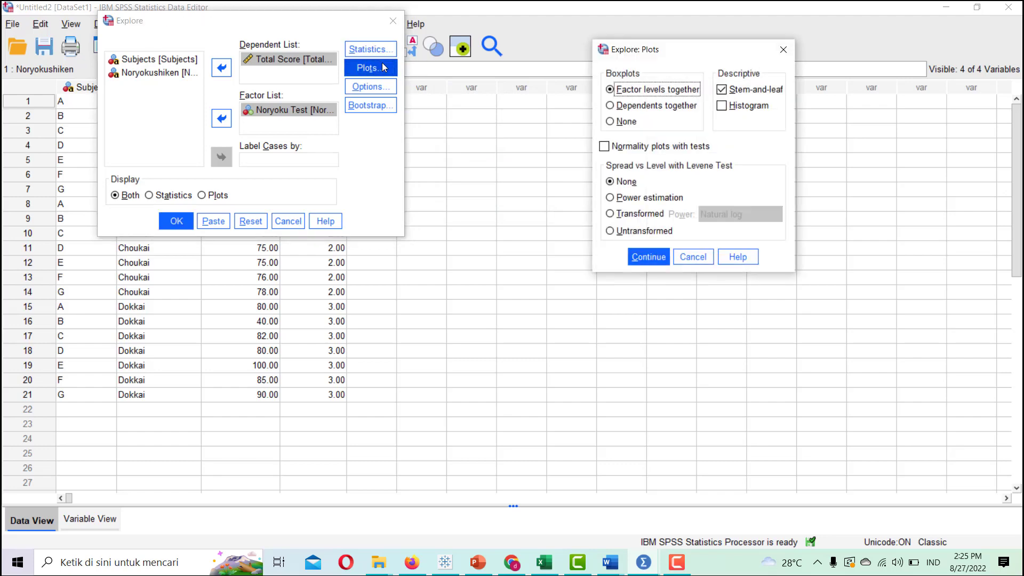
left_click_drag(690, 56, 740, 33)
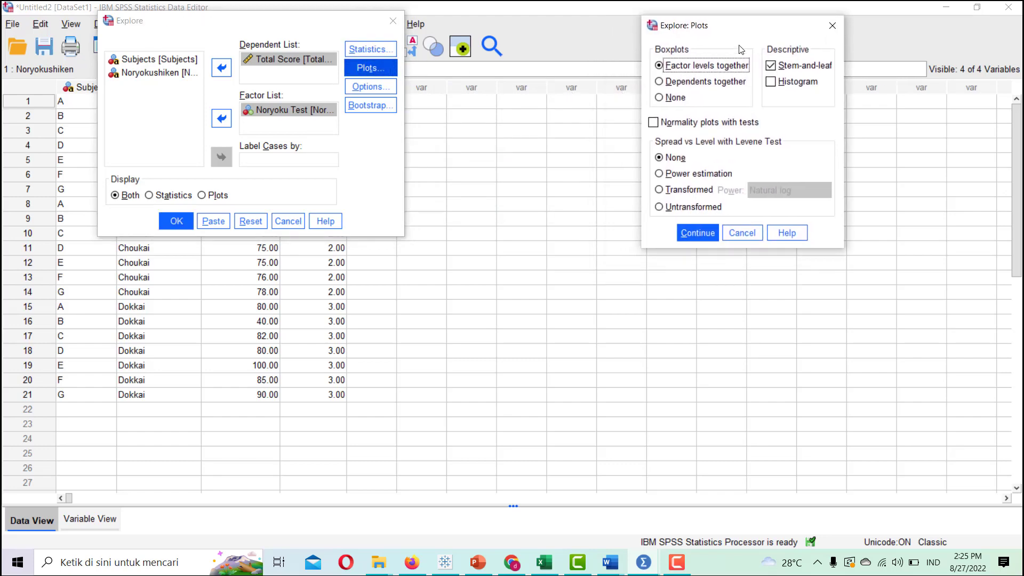
left_click(773, 84)
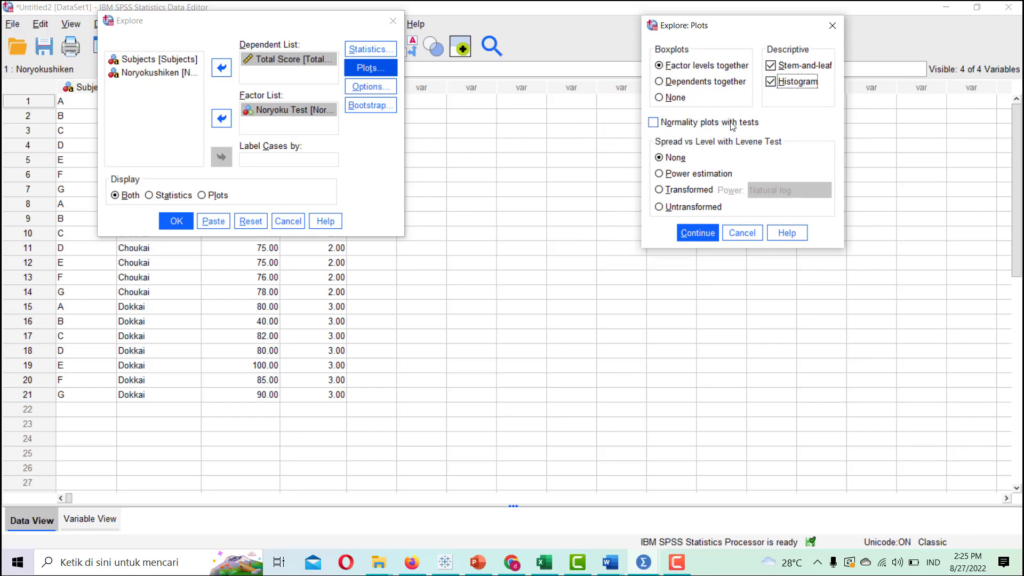
left_click(662, 125)
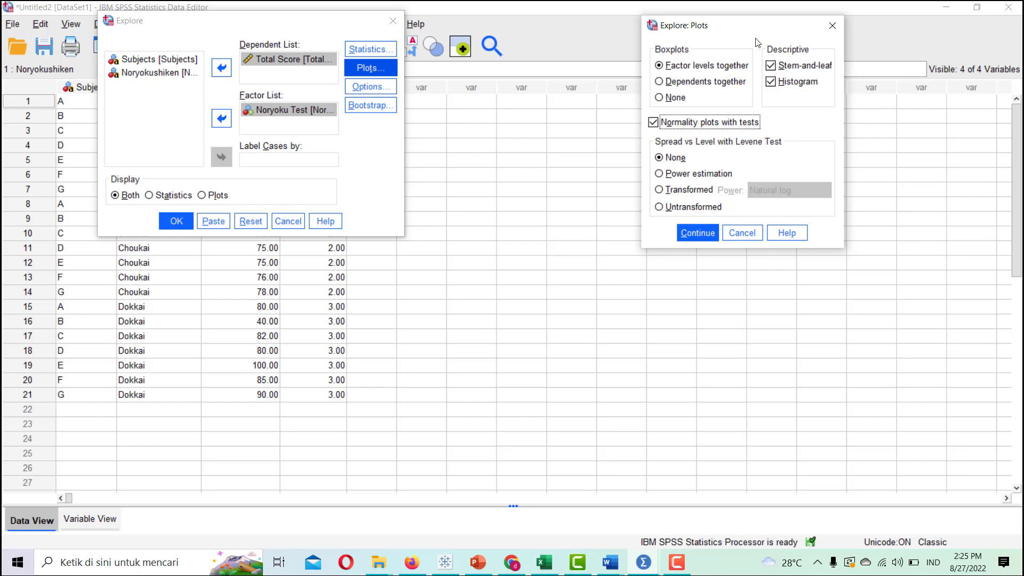
left_click_drag(759, 30, 877, 115)
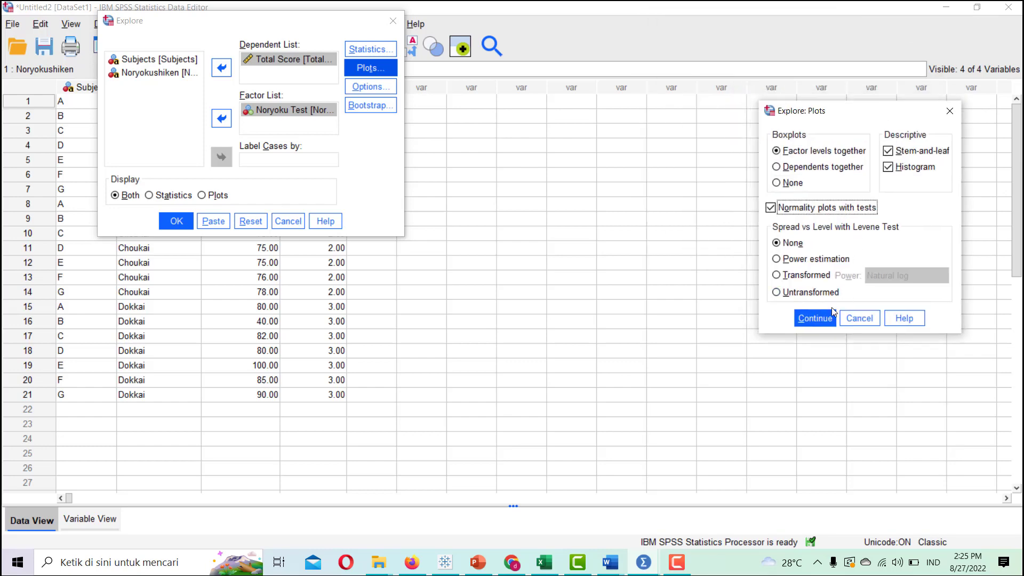
left_click(816, 318)
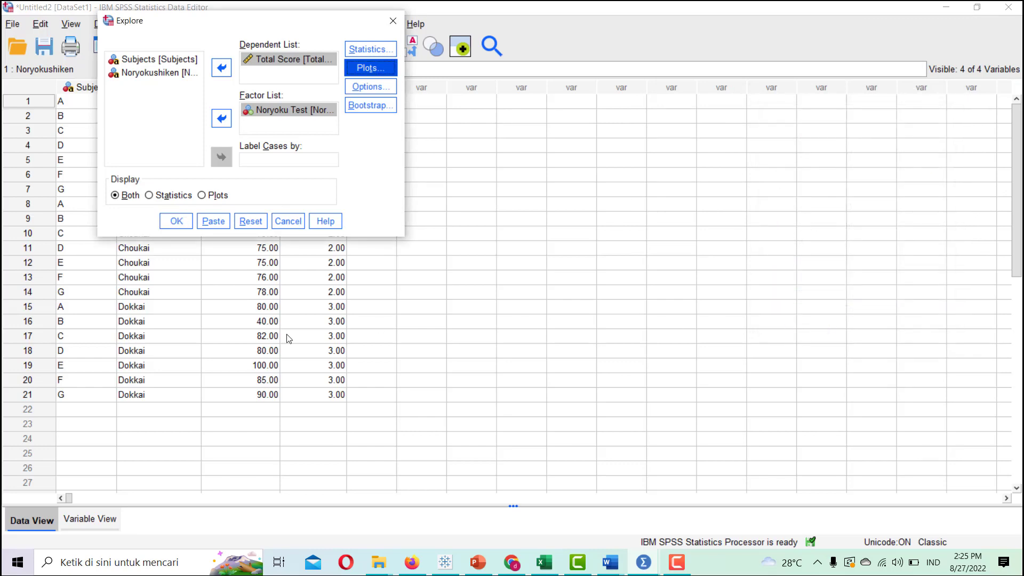
Run the Explore analysis and show the Tests of Normality table in the output
left_click(162, 229)
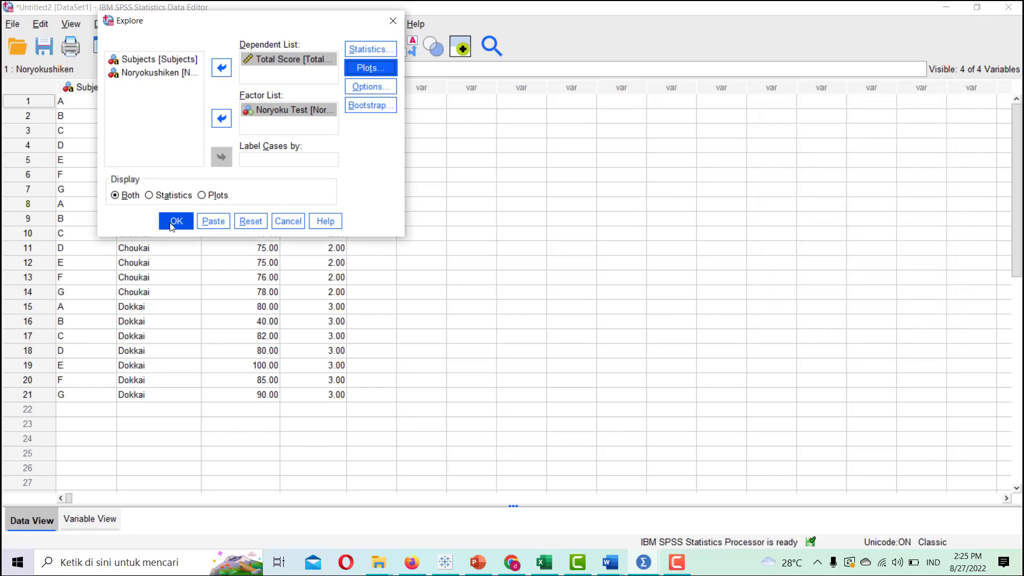
left_click(172, 227)
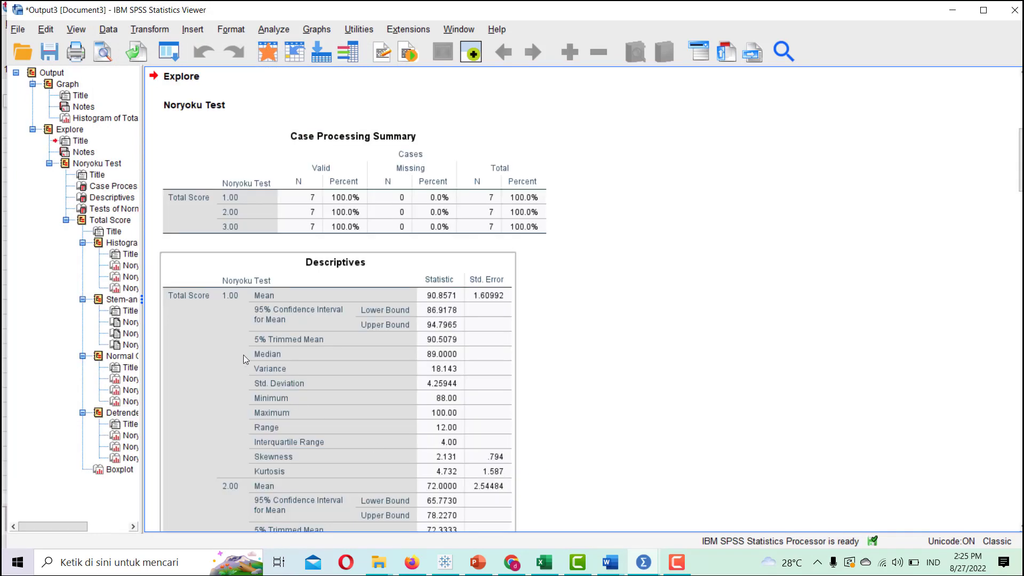
left_click(127, 209)
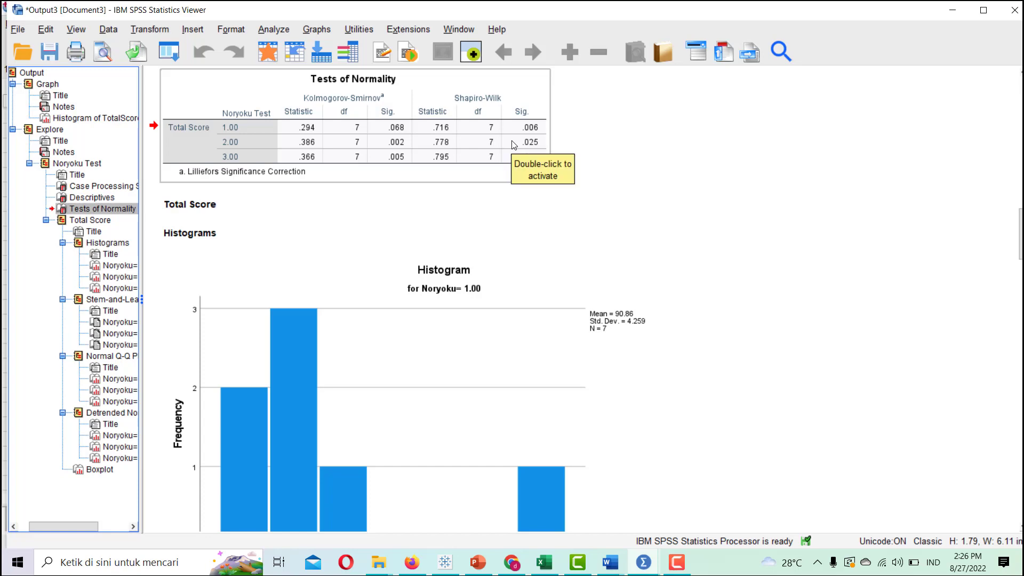
left_click(515, 154)
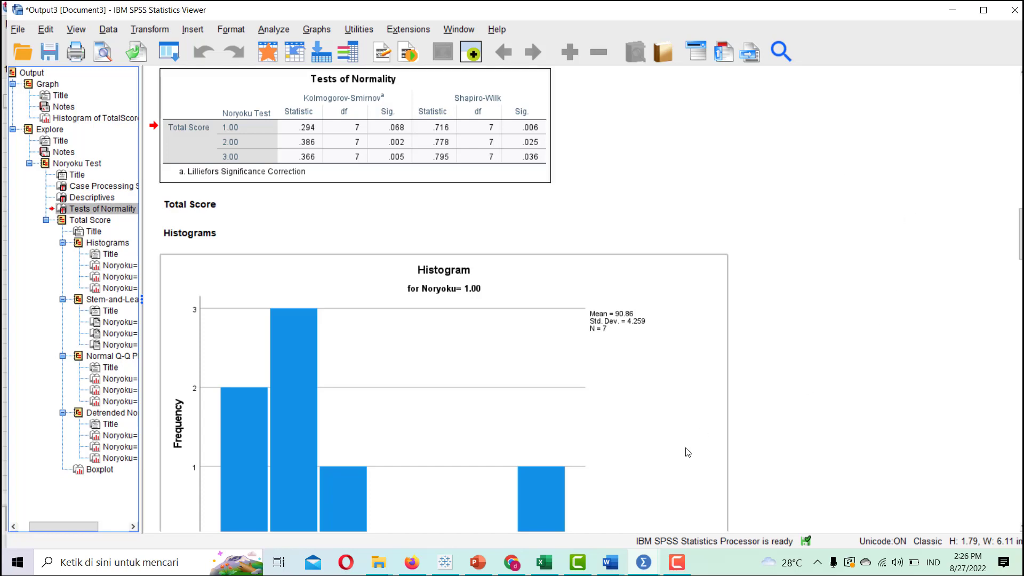
Return to the Data Editor and open the legacy nonparametric test for K Independent Samples
left_click(644, 562)
left_click(612, 517)
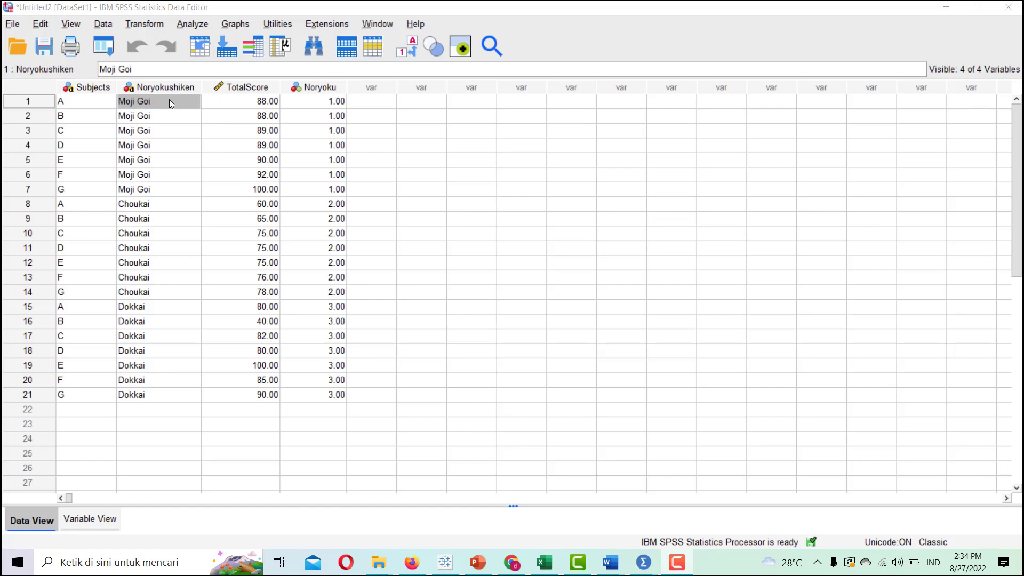
left_click(203, 27)
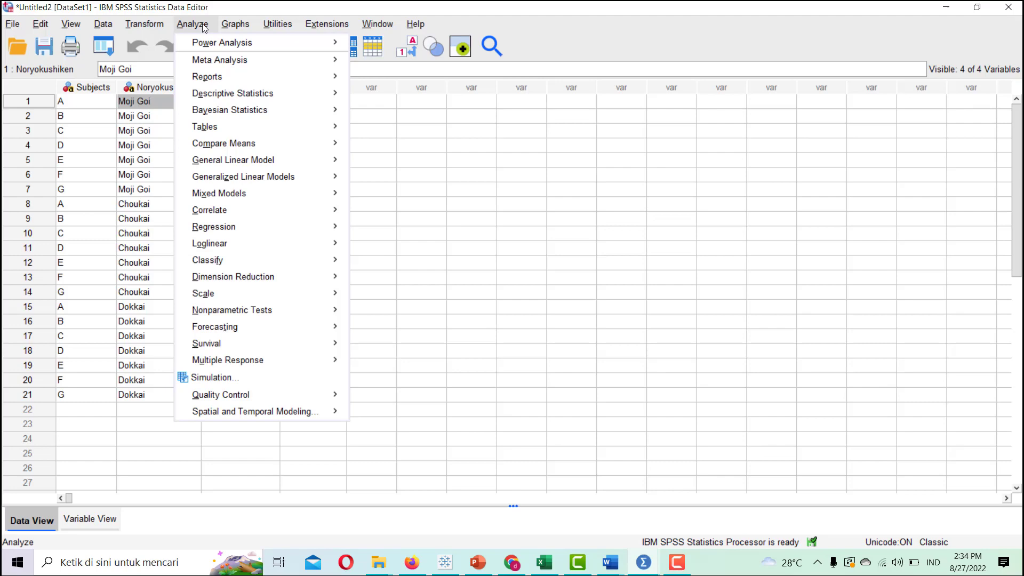
mouse_move(253, 310)
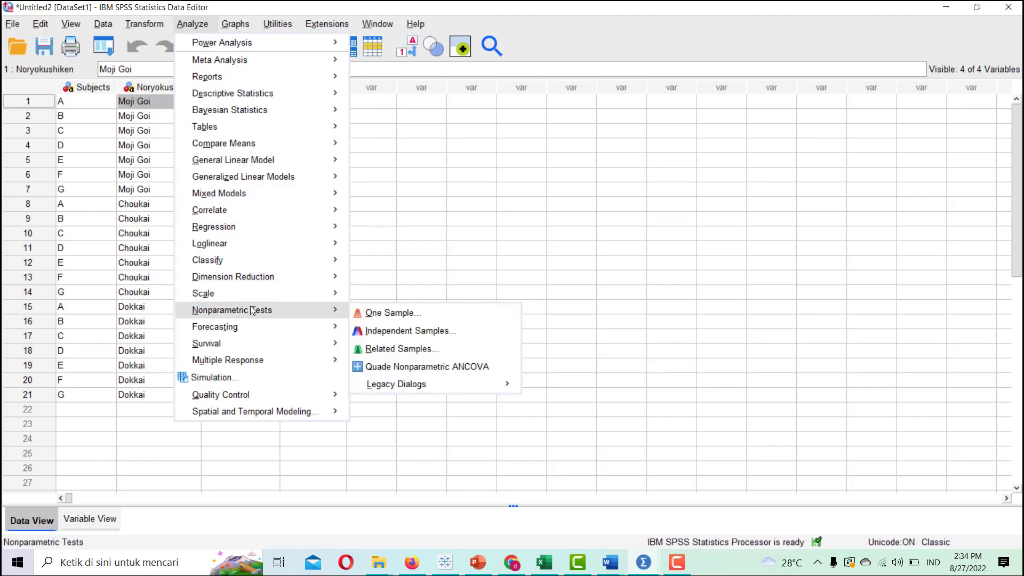
mouse_move(421, 386)
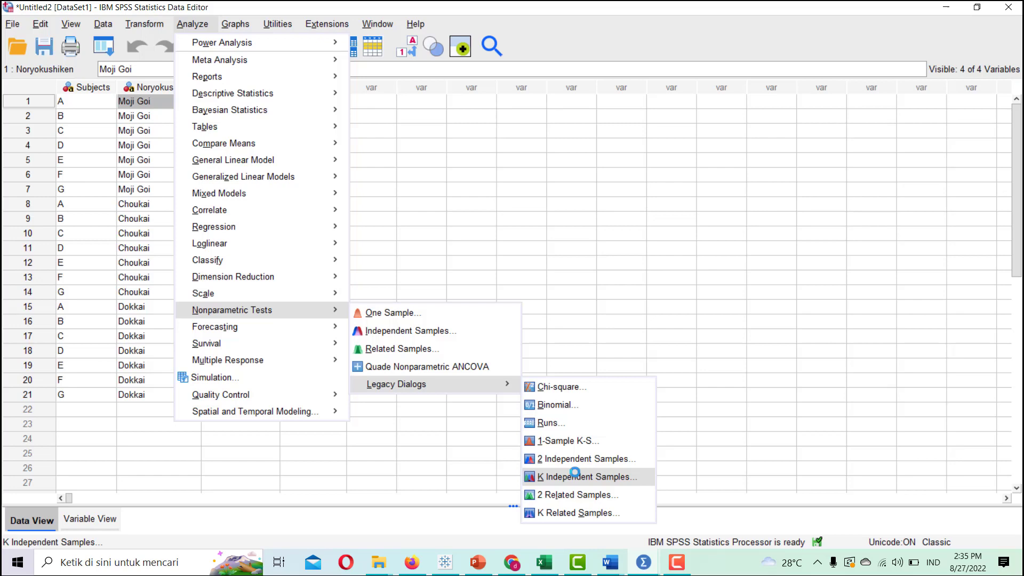
left_click(577, 477)
left_click_drag(387, 162, 201, 118)
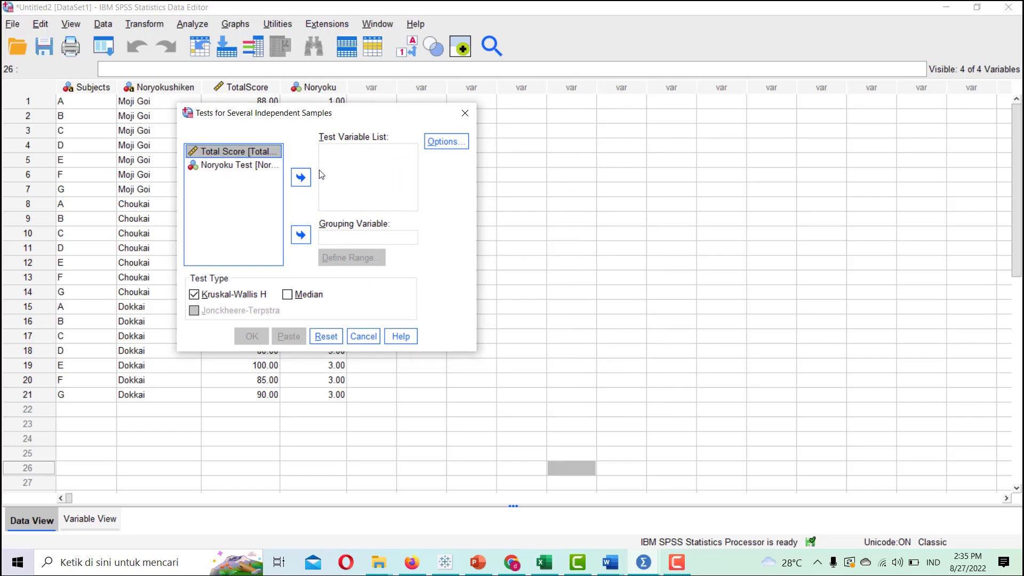
Assign Total Score as the test variable and Noryoku Test as the grouping variable
left_click(302, 177)
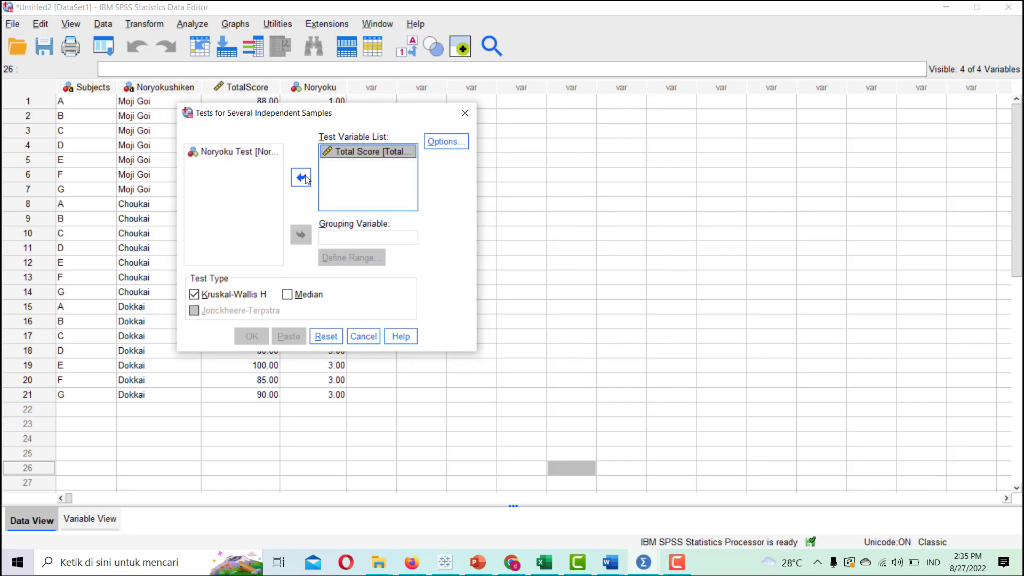
left_click(244, 155)
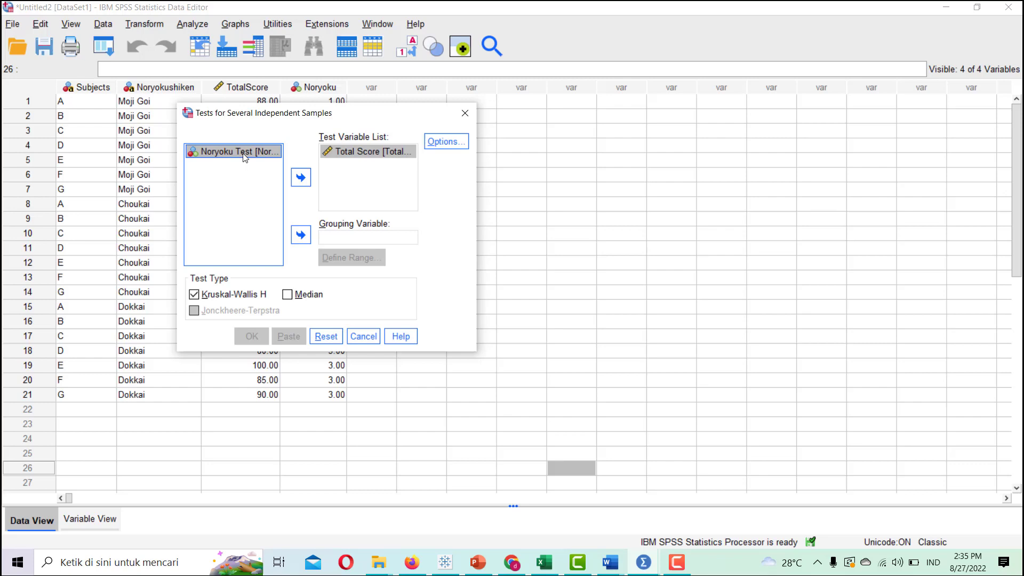
left_click(301, 235)
Define the Noryoku grouping variable's range with minimum 1 and maximum 3
left_click(336, 259)
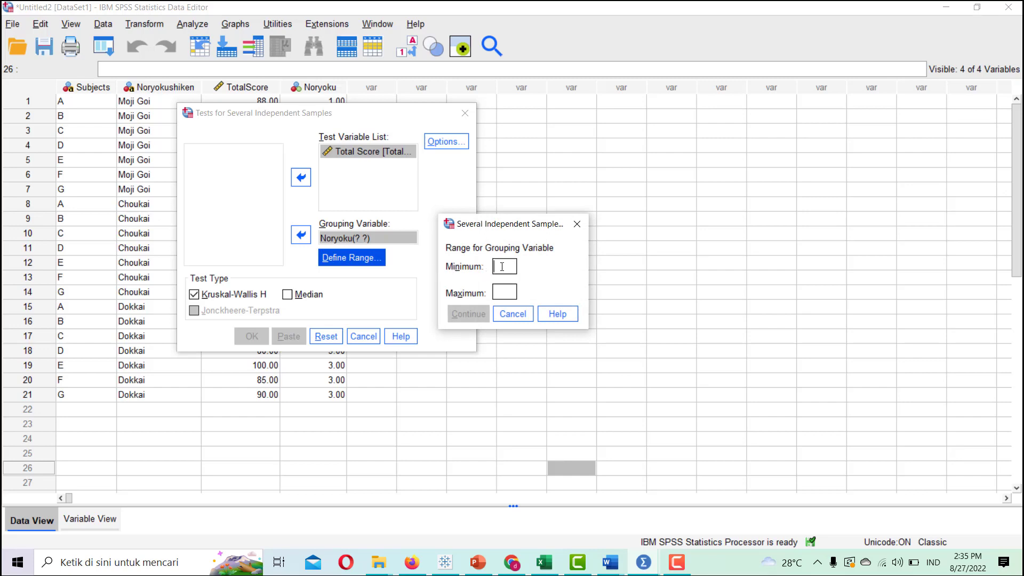
left_click(502, 267)
type("1")
type("3")
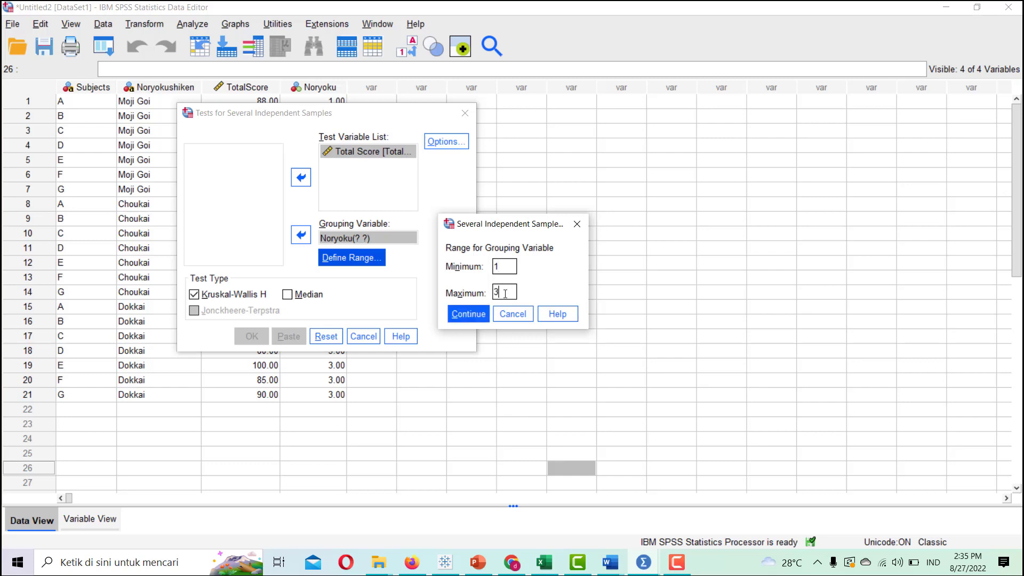
left_click(479, 316)
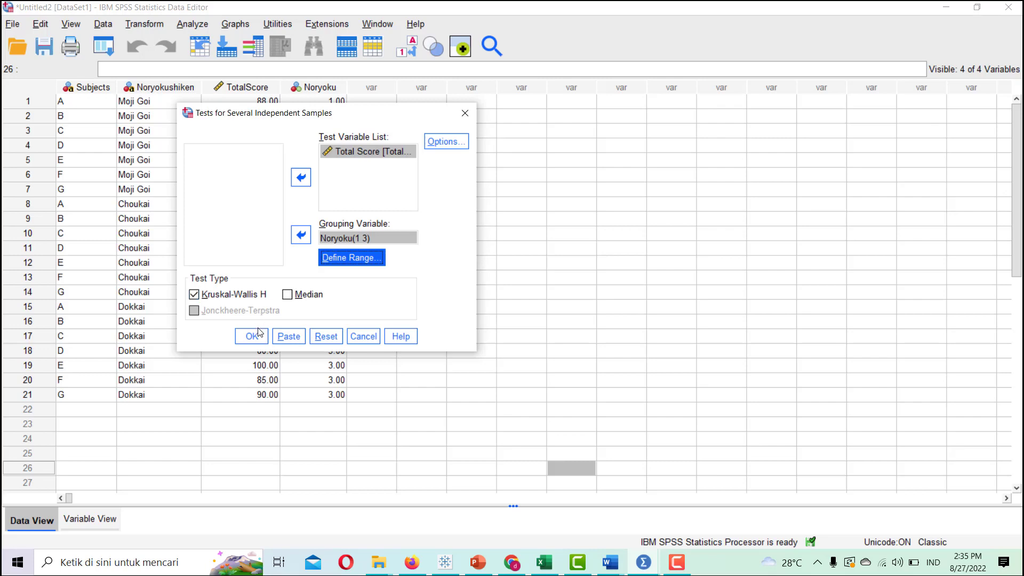
Enable descriptive statistics in the test options and run the Kruskal-Wallis H test
left_click(434, 141)
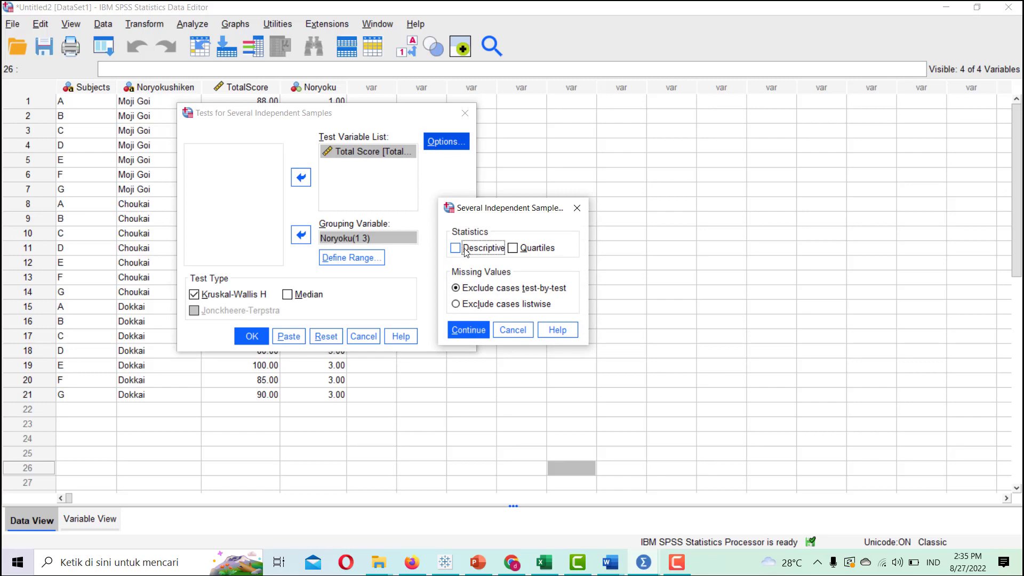
left_click(469, 250)
left_click(467, 330)
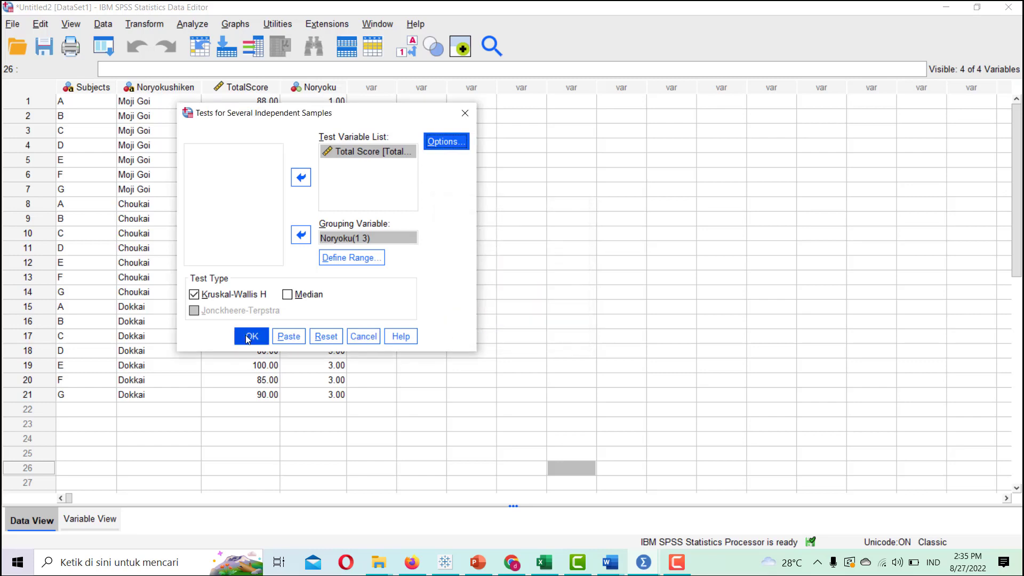
left_click(248, 338)
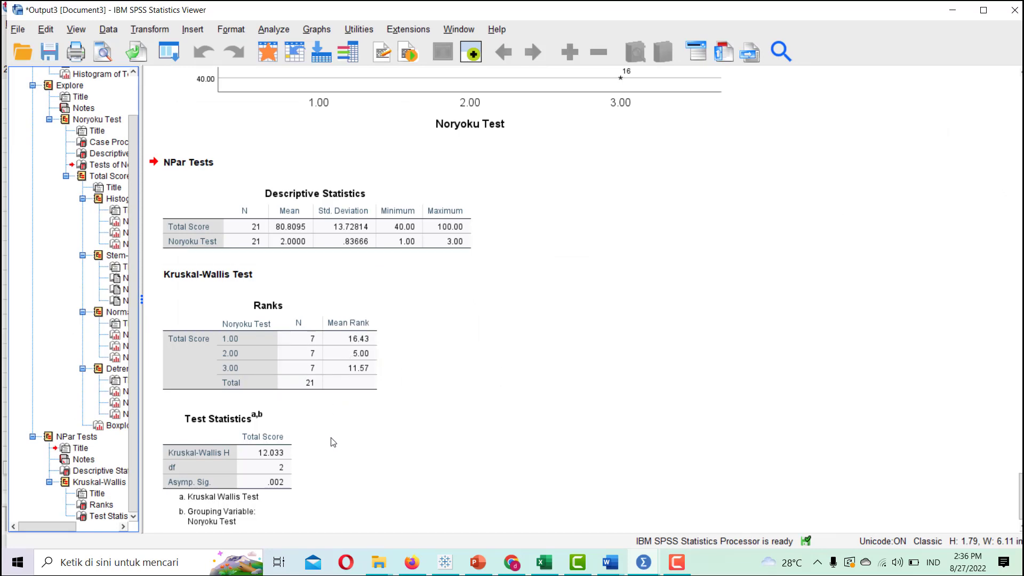
Examine the Descriptive Statistics, Ranks and Test Statistics tables in the Kruskal-Wallis output
left_click(272, 247)
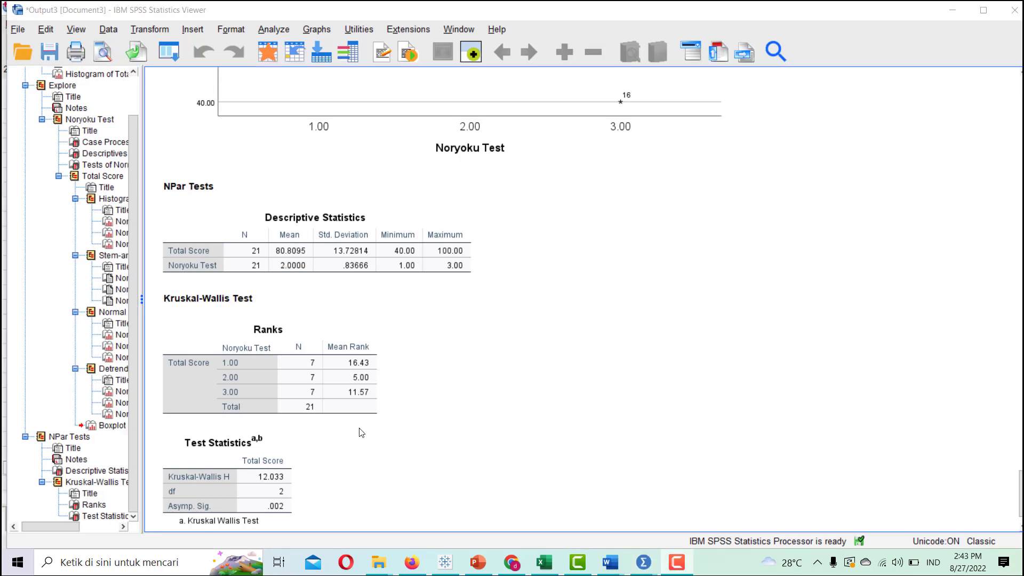
left_click(243, 337)
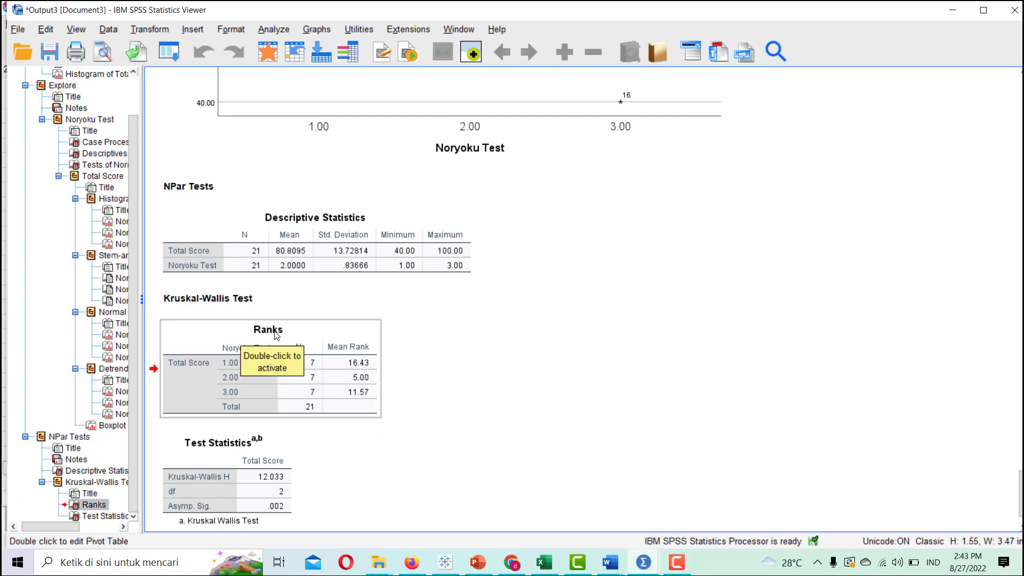
scroll(283, 332, "down", 1)
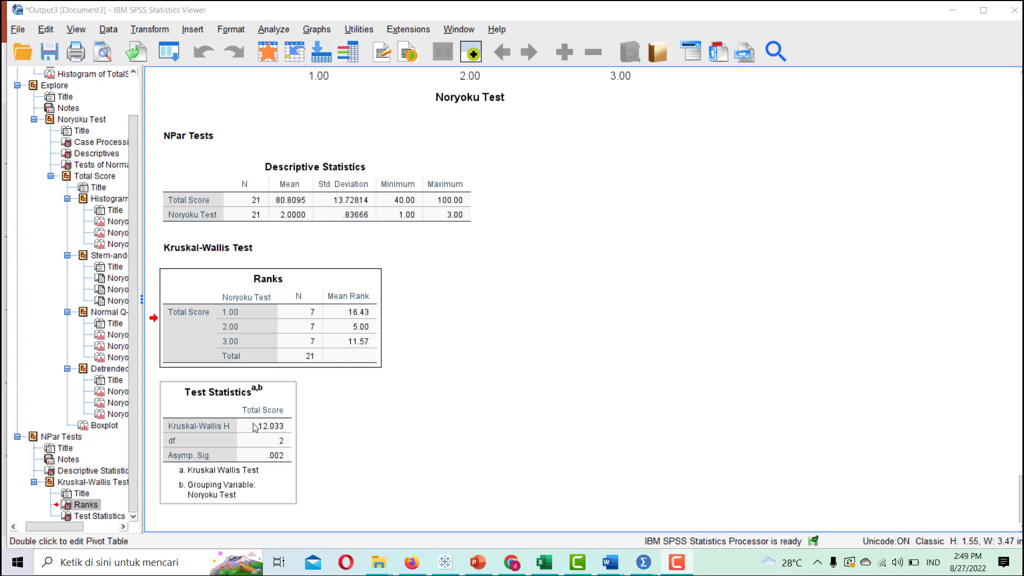
left_click(247, 432)
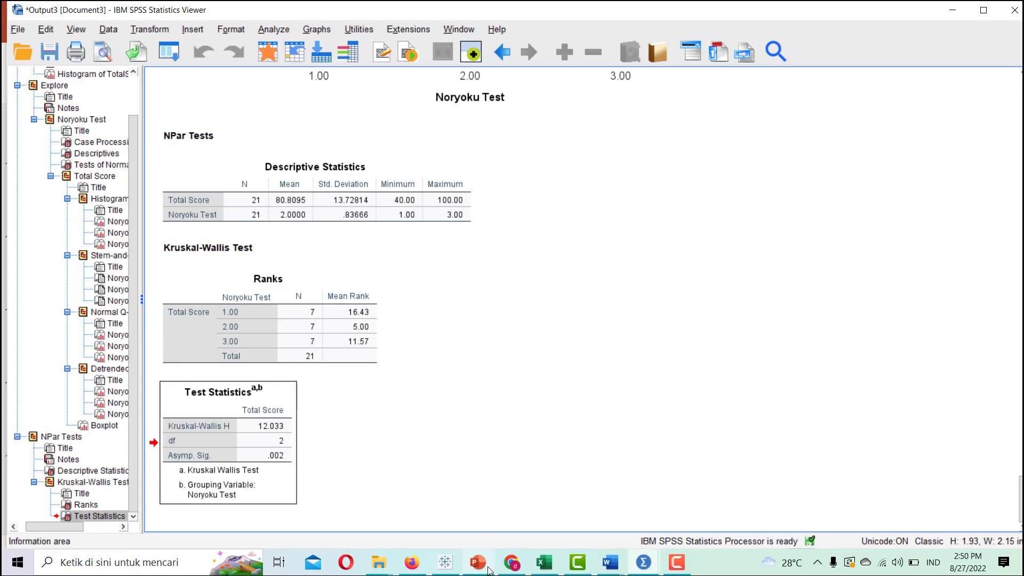
Switch to PowerPoint to read the hypotheses and significance criteria on the Inferential Statistics slide, and return to the SPSS output
left_click(478, 562)
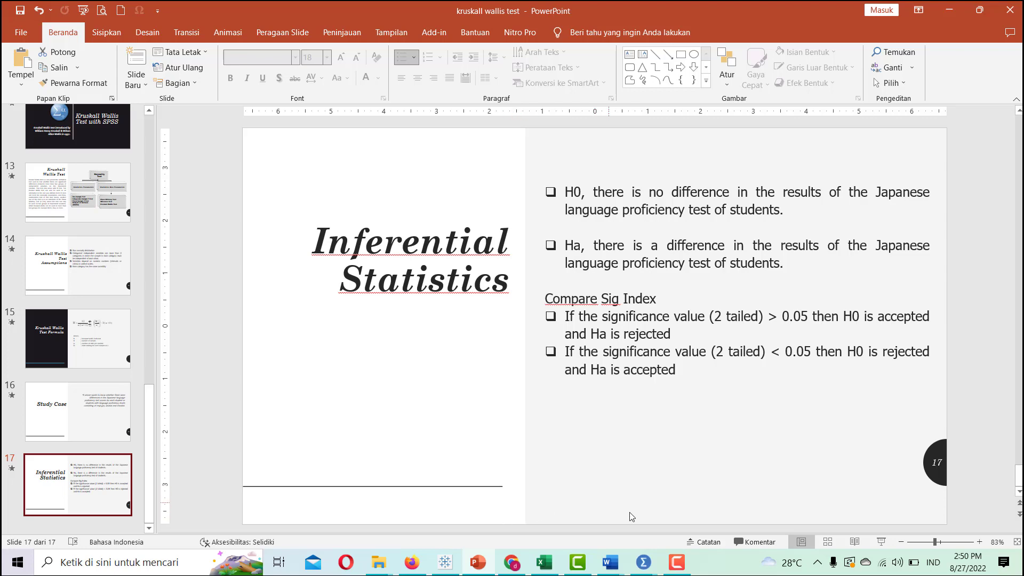
mouse_move(657, 571)
left_click(699, 529)
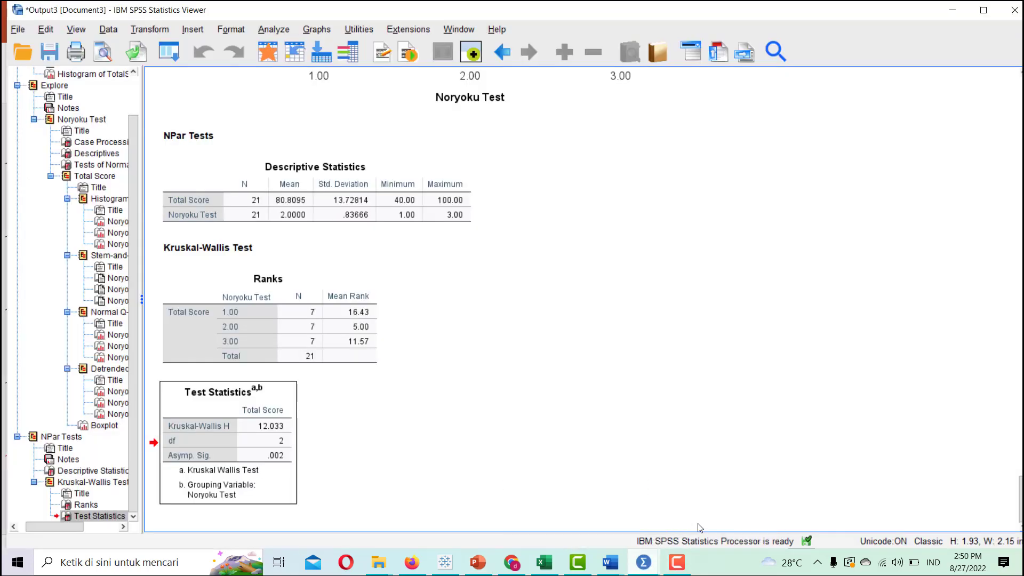